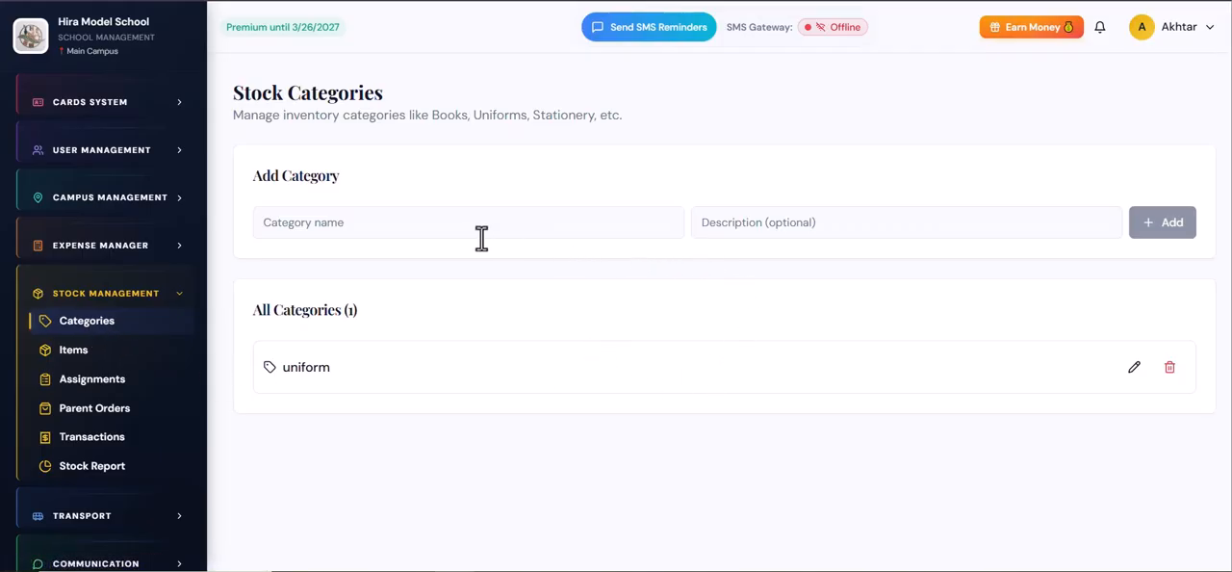
Step: Review the existing uniform category and the name and description fields for adding a stock category
{"action": "left_click_drag", "start_coordinate": [283, 369], "coordinate": [329, 371]}
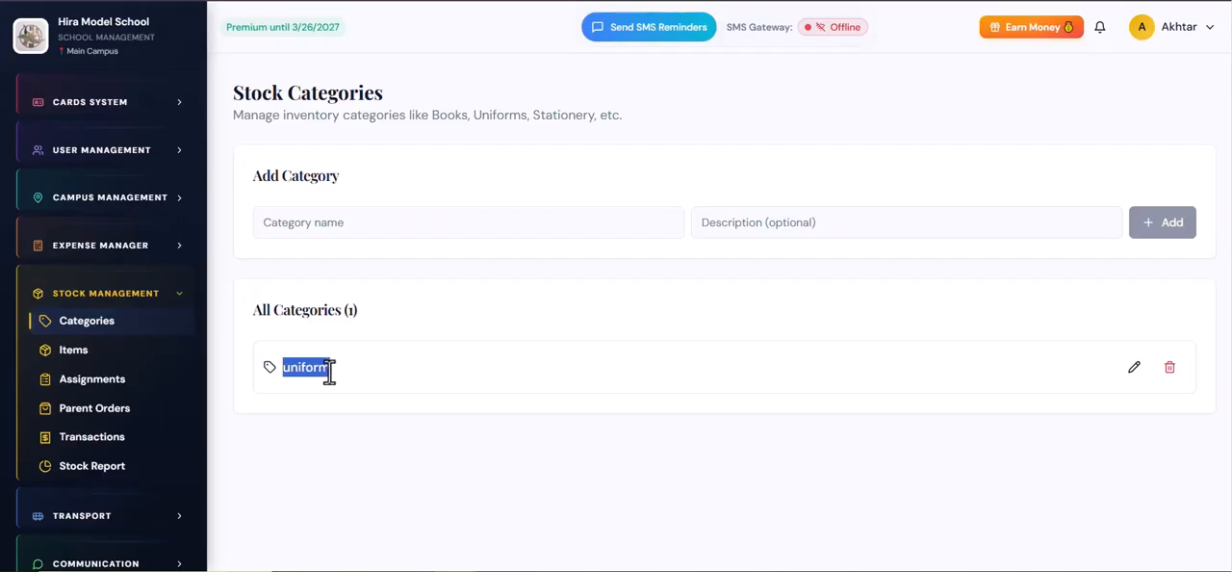
{"action": "left_click", "coordinate": [341, 224]}
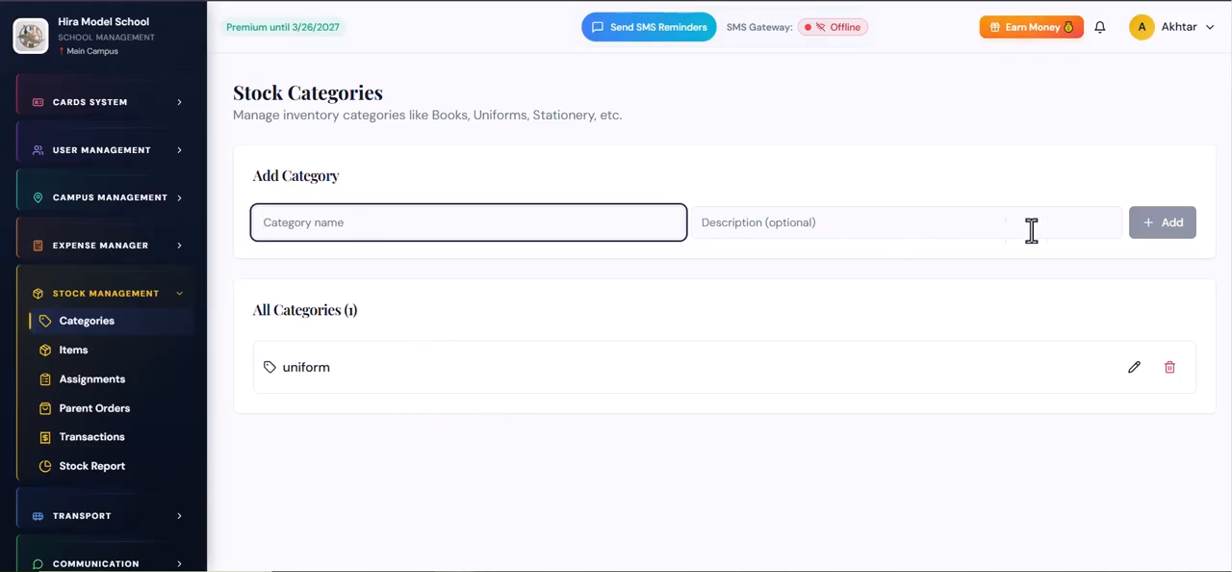
{"action": "left_click", "coordinate": [864, 239]}
{"action": "left_click", "coordinate": [994, 258]}
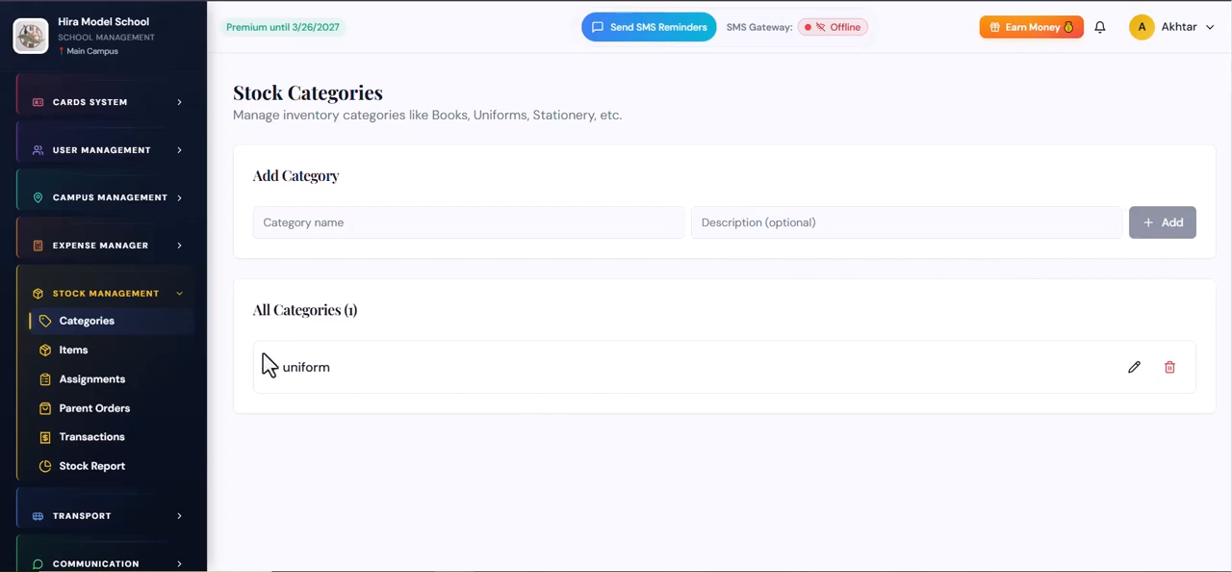
Step: Open the stock items list and examine the uniform item's entry
{"action": "left_click", "coordinate": [107, 363]}
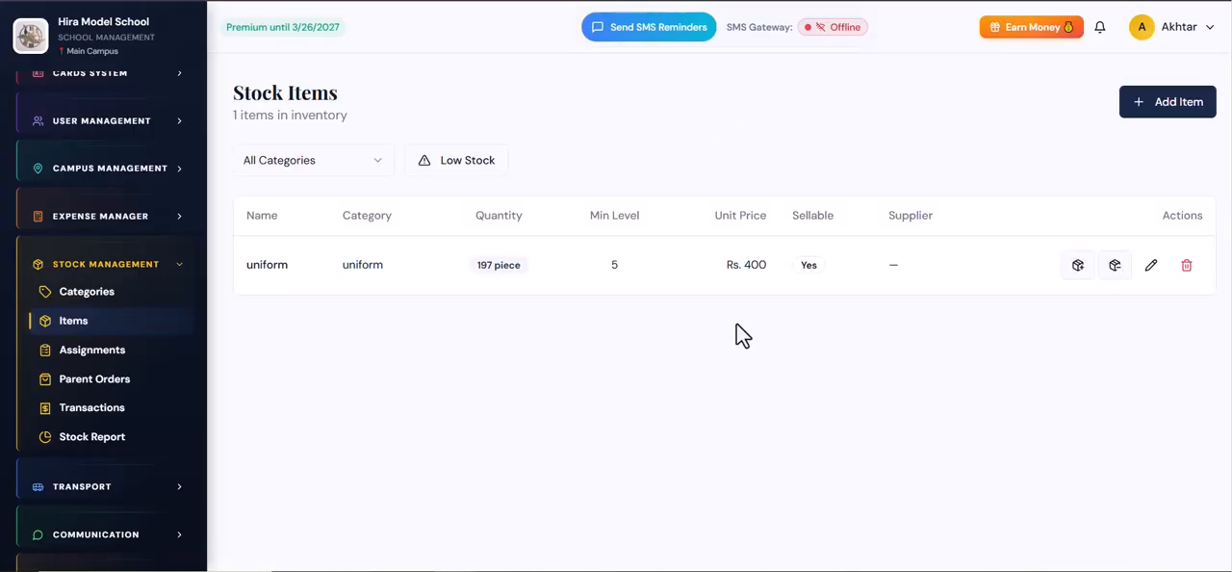
{"action": "left_click_drag", "start_coordinate": [247, 269], "coordinate": [283, 266]}
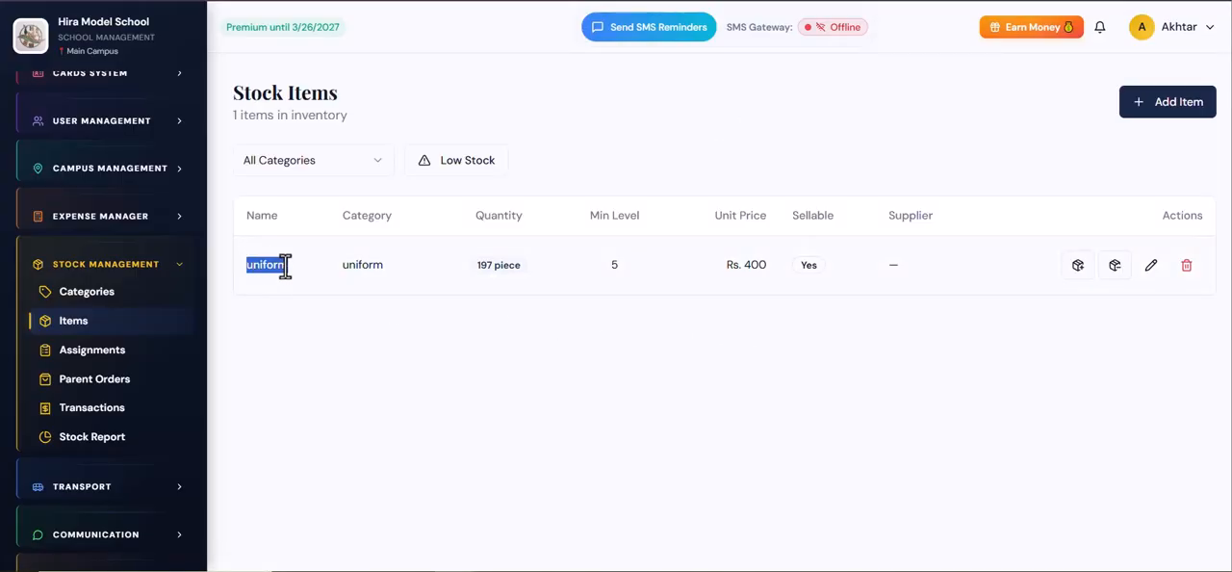
{"action": "left_click", "coordinate": [488, 321]}
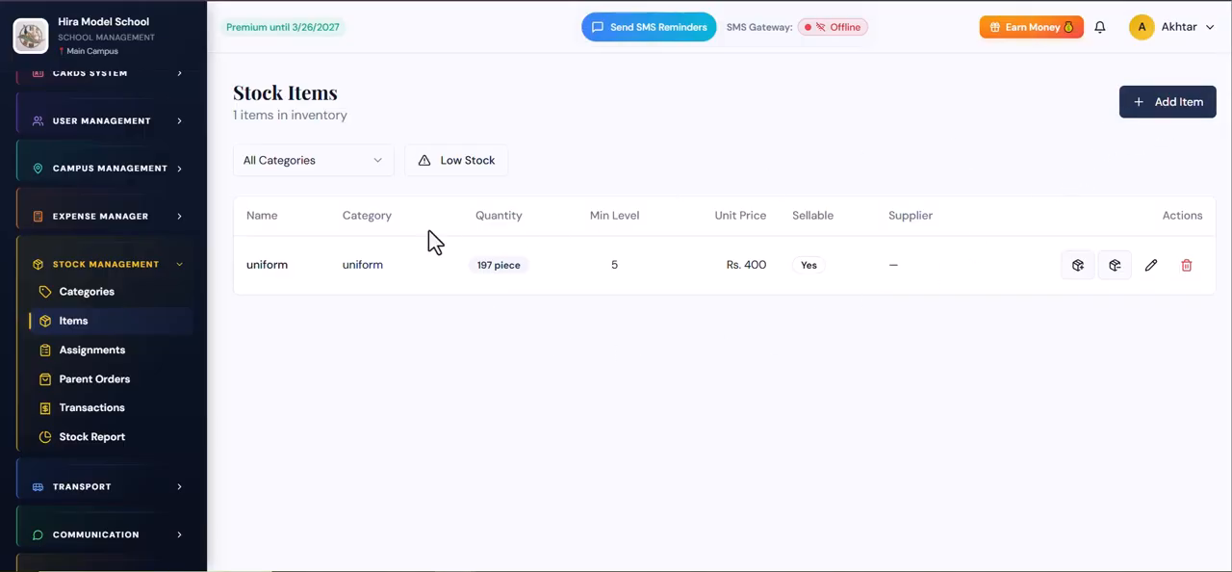
{"action": "left_click_drag", "start_coordinate": [295, 275], "coordinate": [231, 279]}
{"action": "left_click", "coordinate": [500, 293]}
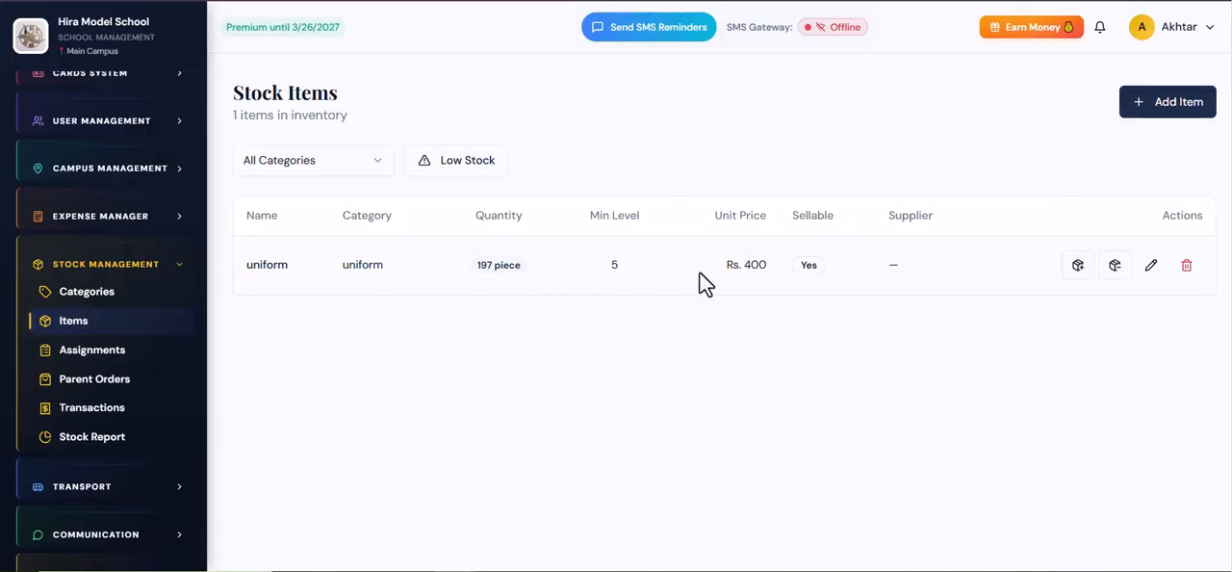
Step: Start a new stock item and assign it to the uniform category
{"action": "left_click", "coordinate": [1168, 107]}
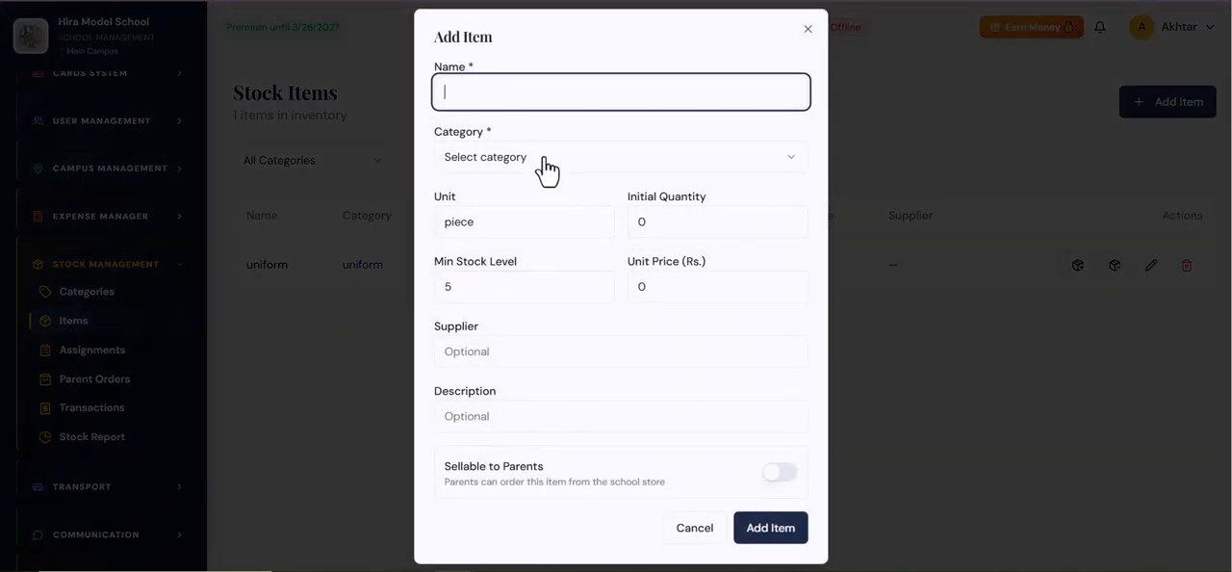
{"action": "left_click", "coordinate": [544, 159]}
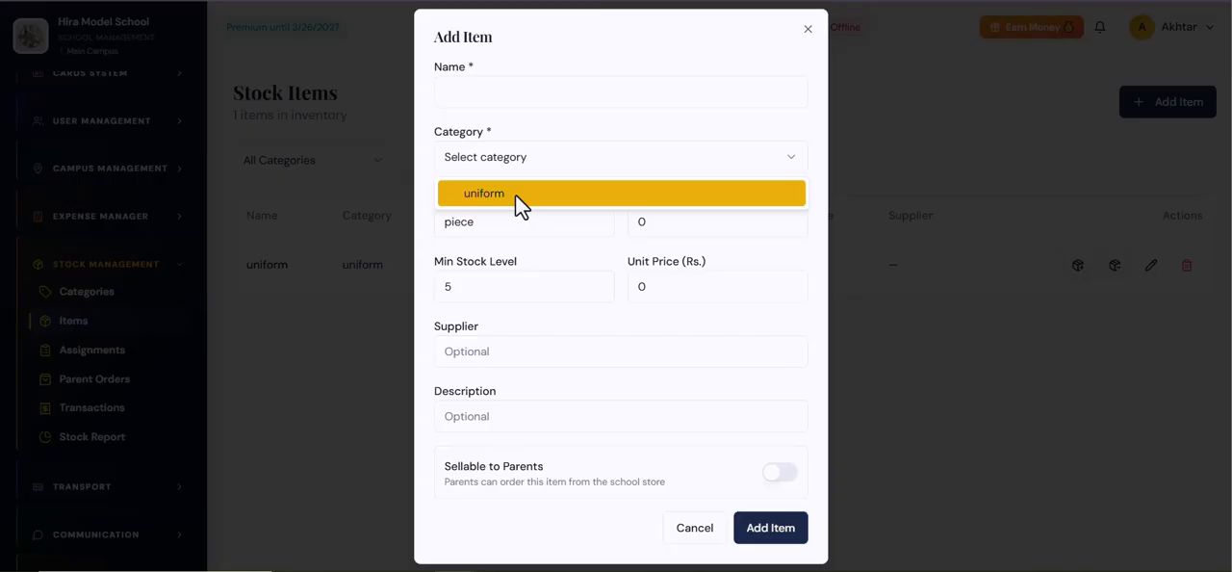
{"action": "left_click", "coordinate": [519, 193]}
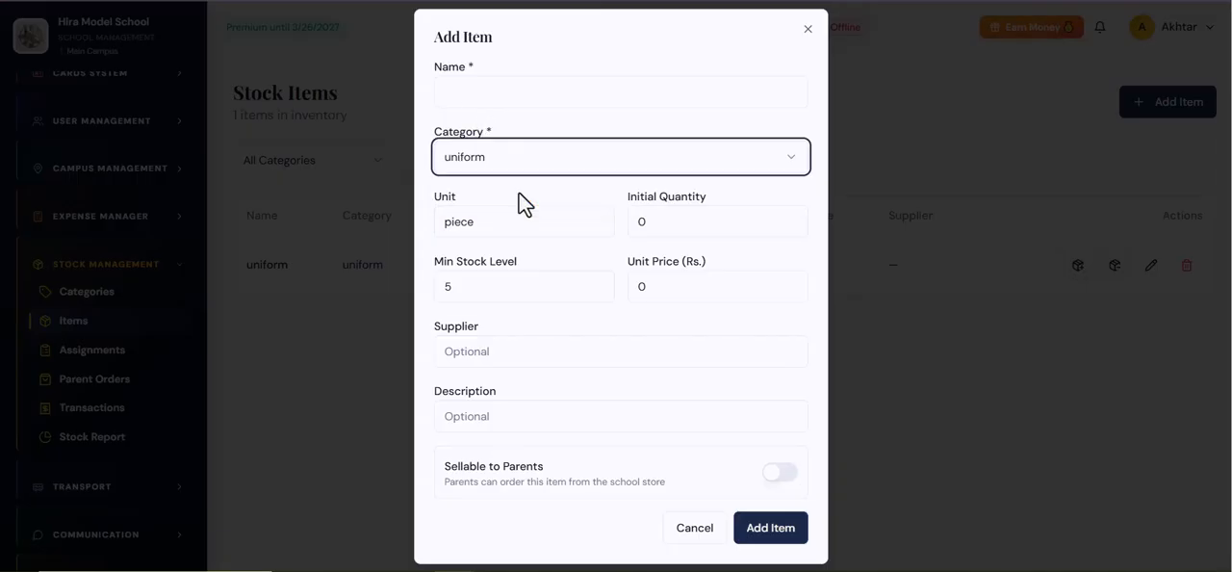
Step: Review the unit and initial quantity fields of the new item form
{"action": "left_click_drag", "start_coordinate": [490, 228], "coordinate": [421, 219]}
{"action": "left_click", "coordinate": [440, 198]}
{"action": "left_click", "coordinate": [424, 188]}
{"action": "left_click", "coordinate": [434, 198]}
{"action": "left_click", "coordinate": [482, 201]}
{"action": "left_click", "coordinate": [468, 187]}
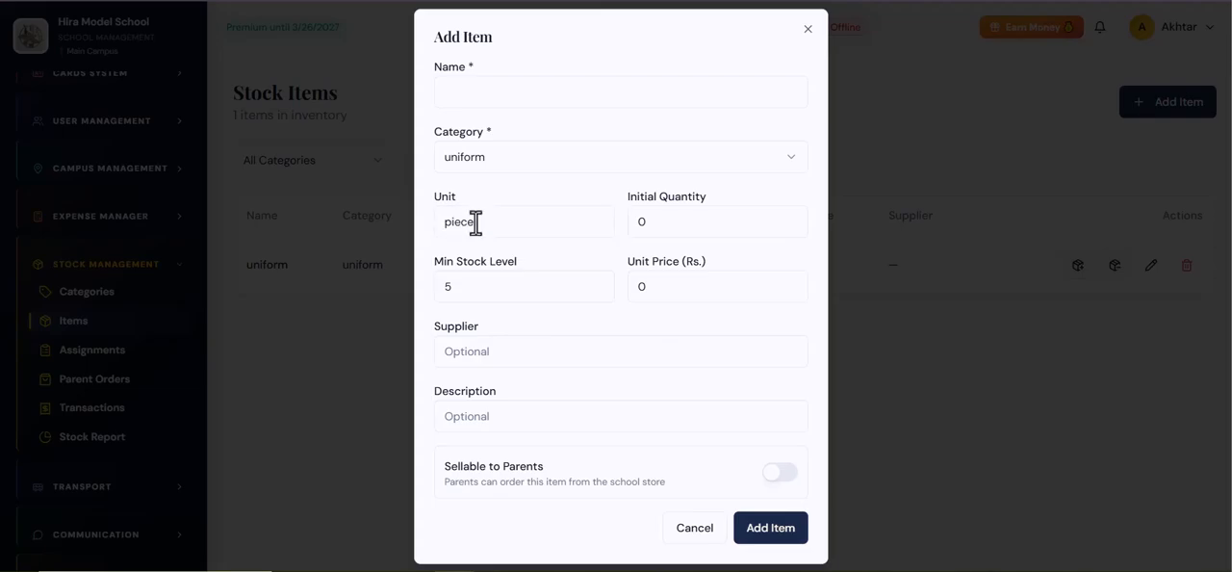
{"action": "left_click_drag", "start_coordinate": [664, 223], "coordinate": [626, 239]}
{"action": "left_click", "coordinate": [618, 195]}
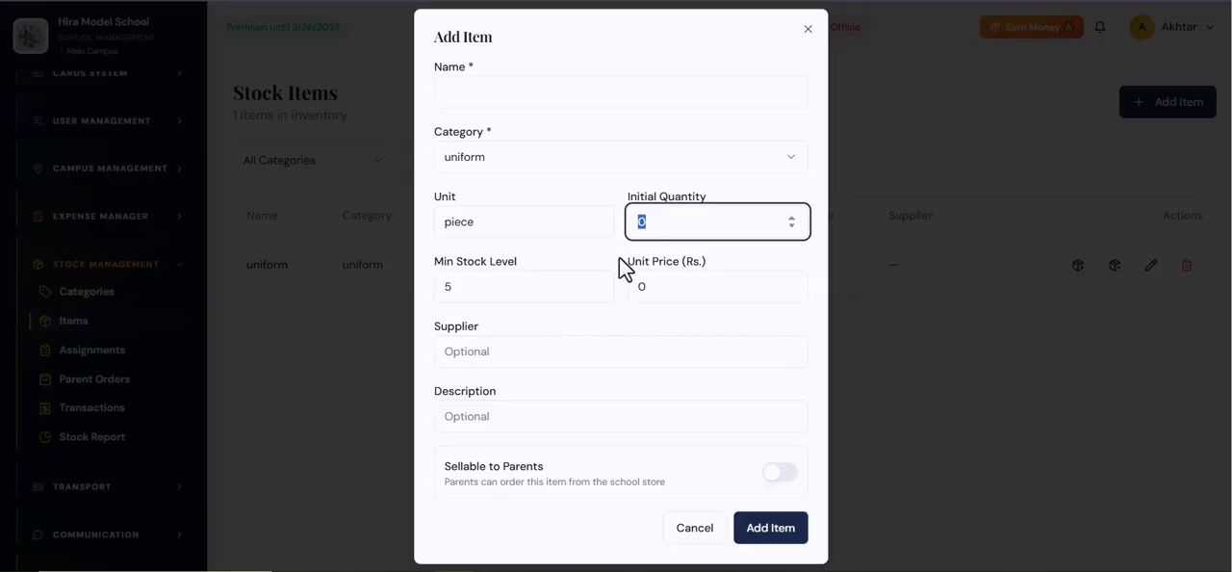
{"action": "left_click", "coordinate": [613, 256]}
{"action": "left_click_drag", "start_coordinate": [668, 220], "coordinate": [607, 246]}
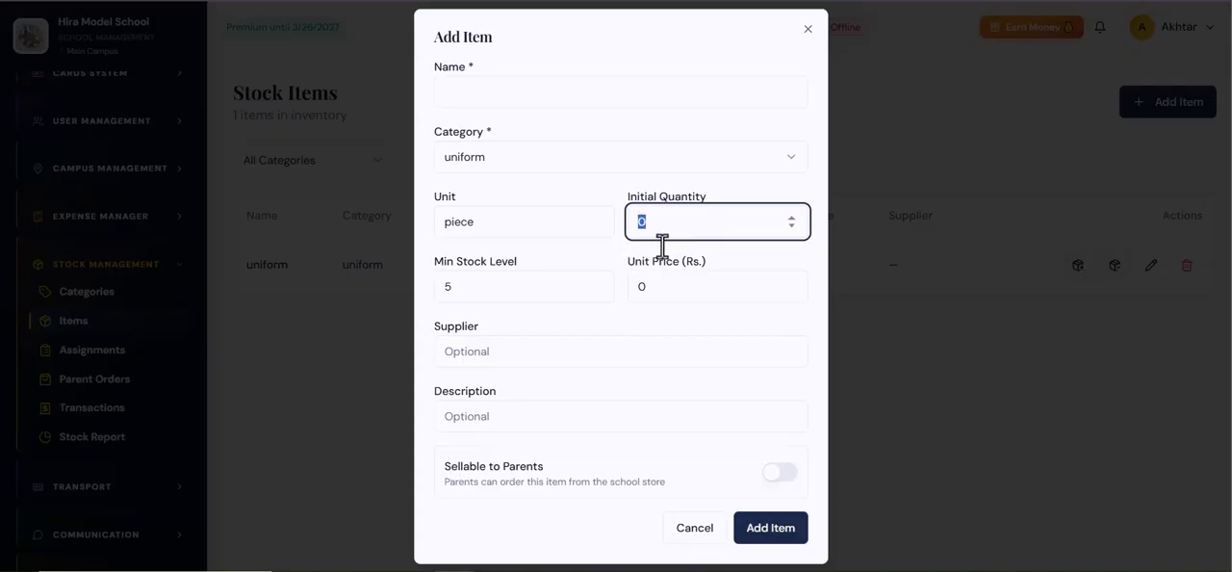
Step: Review the new item's minimum stock level, unit price, supplier and description fields
{"action": "left_click_drag", "start_coordinate": [454, 287], "coordinate": [432, 298]}
{"action": "left_click", "coordinate": [424, 288]}
{"action": "left_click", "coordinate": [428, 308]}
{"action": "left_click", "coordinate": [429, 301]}
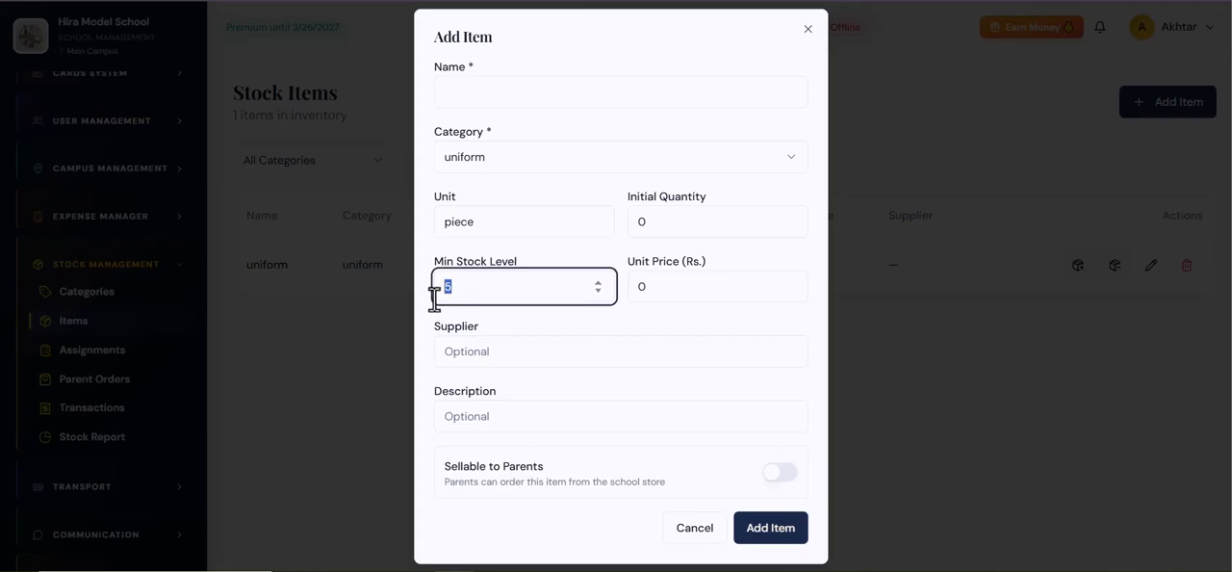
{"action": "left_click", "coordinate": [430, 311]}
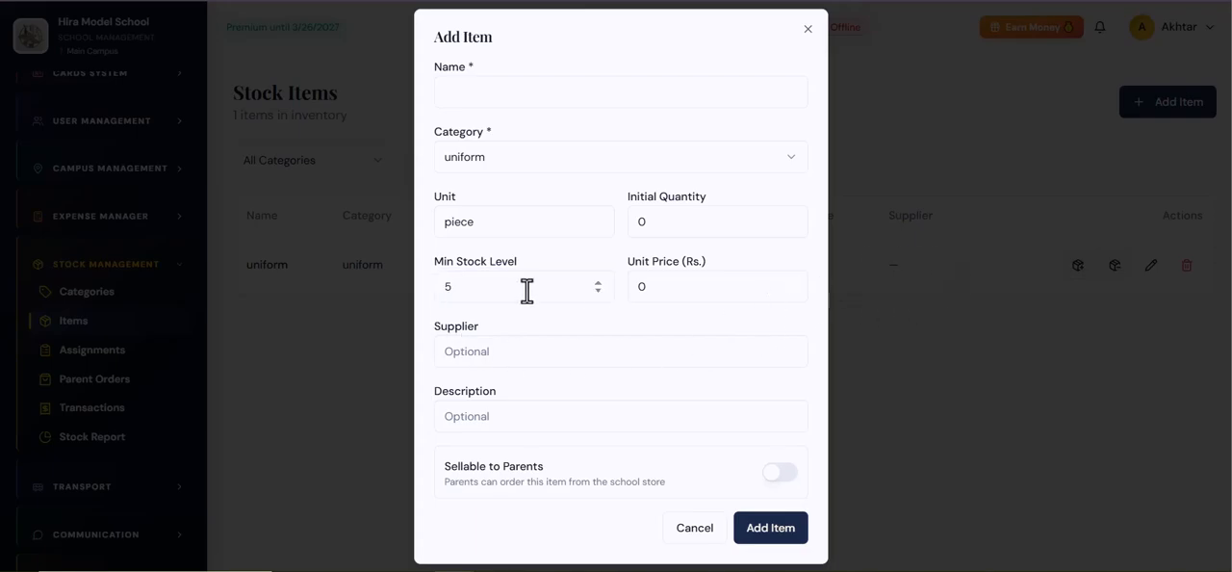
{"action": "left_click_drag", "start_coordinate": [453, 289], "coordinate": [443, 291]}
{"action": "left_click", "coordinate": [420, 316]}
{"action": "left_click_drag", "start_coordinate": [688, 286], "coordinate": [617, 318]}
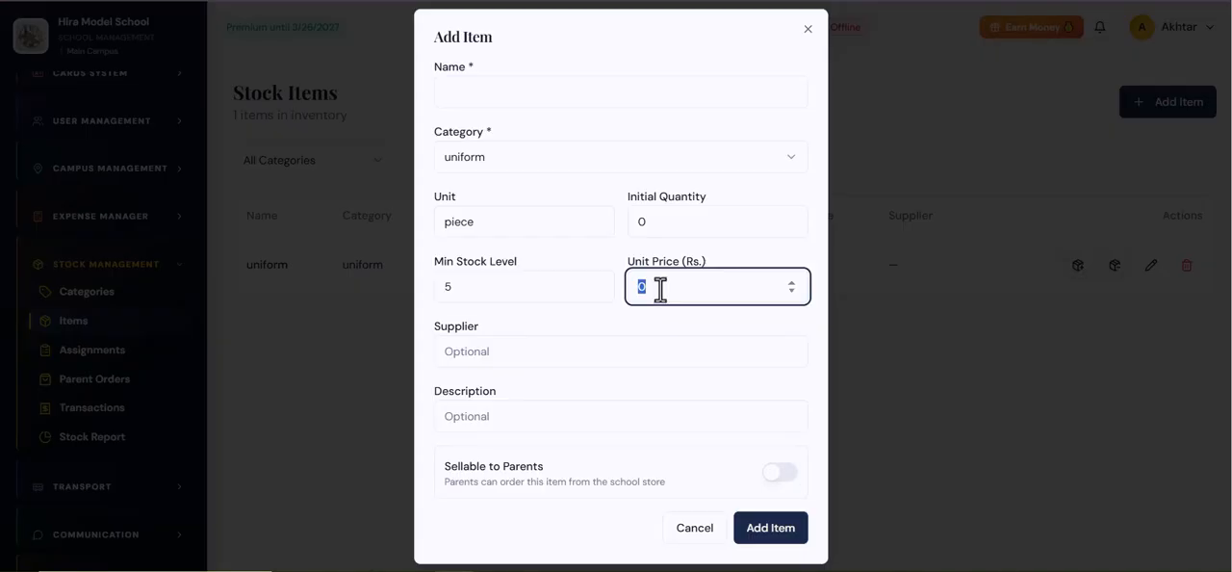
{"action": "left_click", "coordinate": [484, 353]}
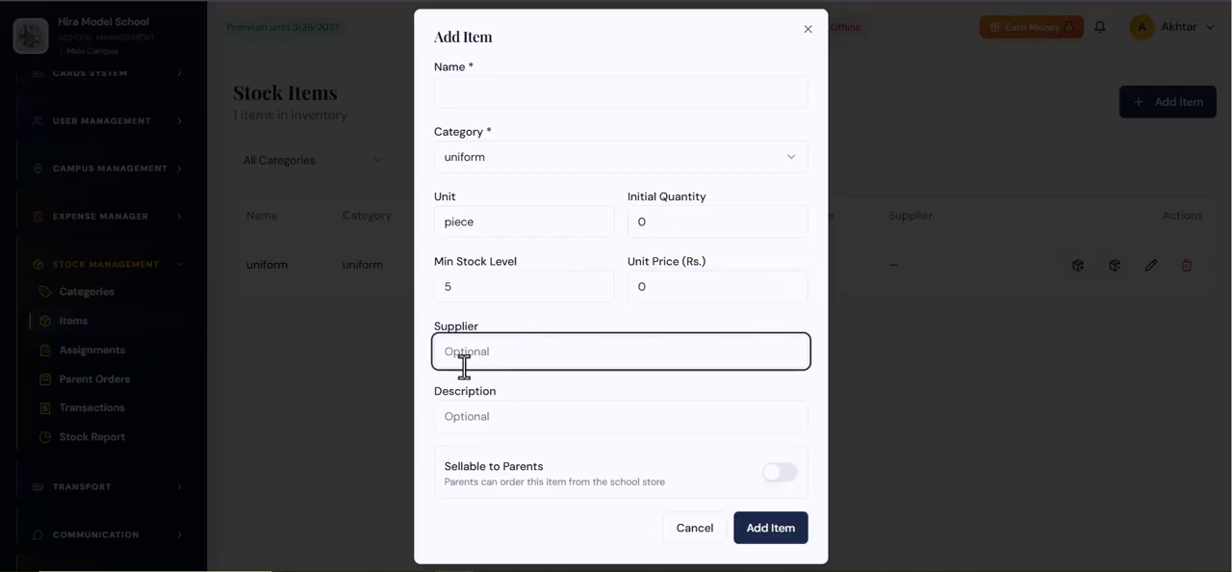
{"action": "left_click", "coordinate": [472, 410]}
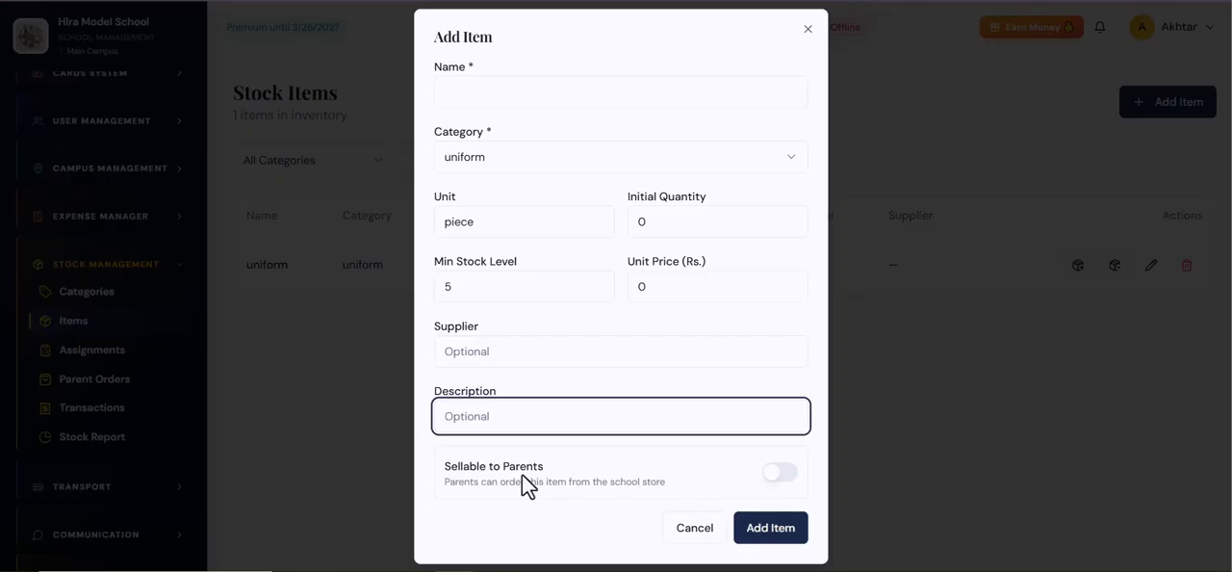
Step: Make the new item sellable to parents
{"action": "left_click_drag", "start_coordinate": [541, 479], "coordinate": [438, 470]}
{"action": "left_click", "coordinate": [472, 450]}
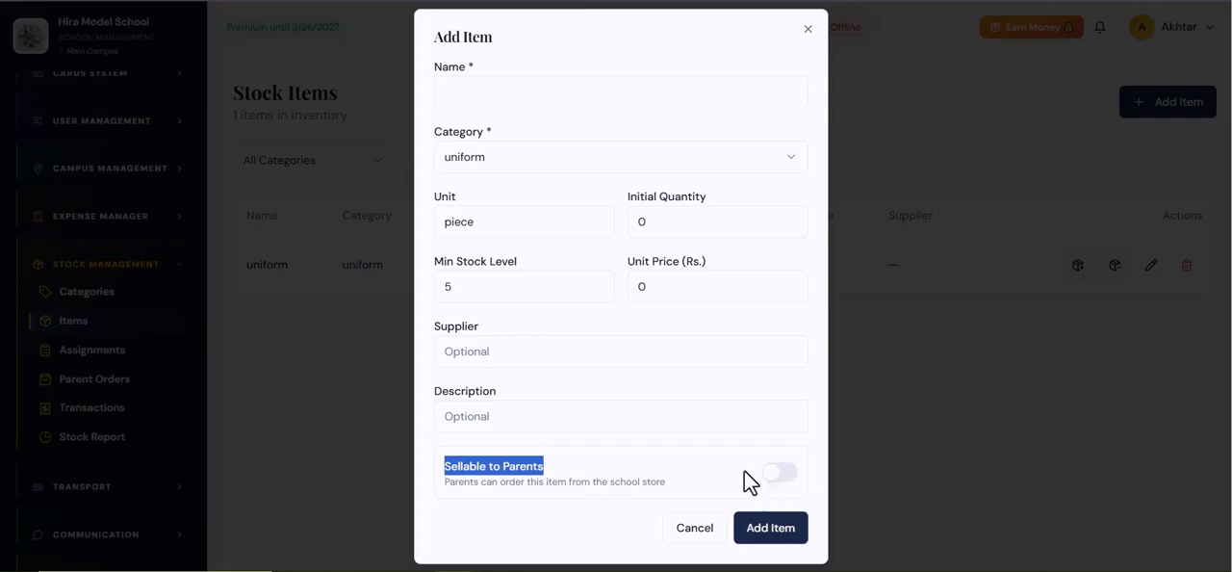
{"action": "left_click", "coordinate": [634, 471]}
{"action": "left_click_drag", "start_coordinate": [553, 469], "coordinate": [444, 468]}
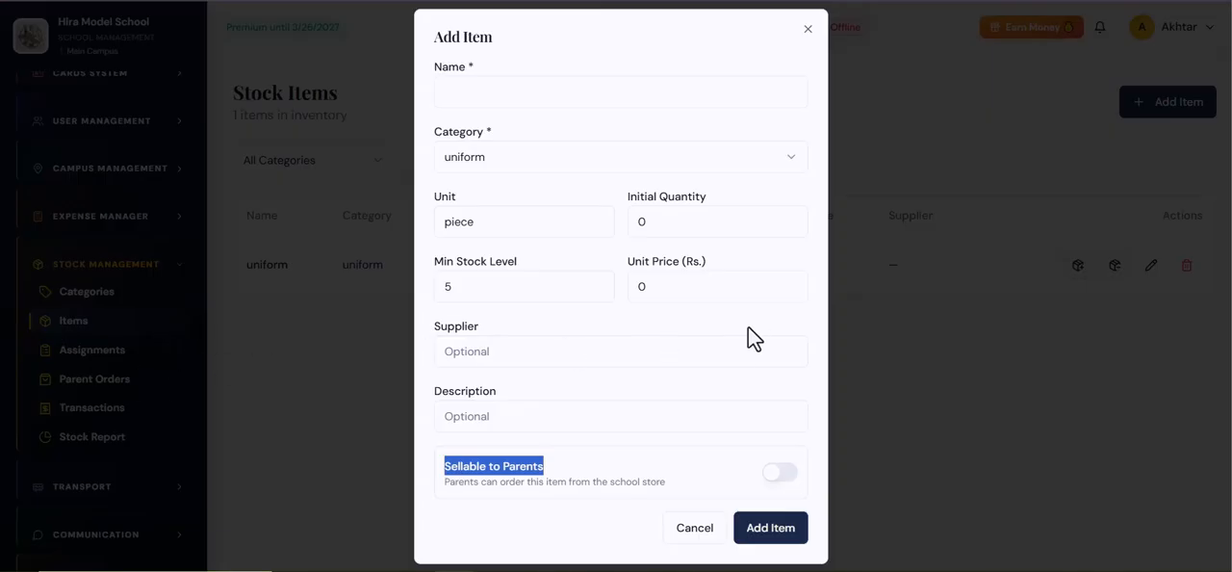
{"action": "left_click", "coordinate": [782, 471]}
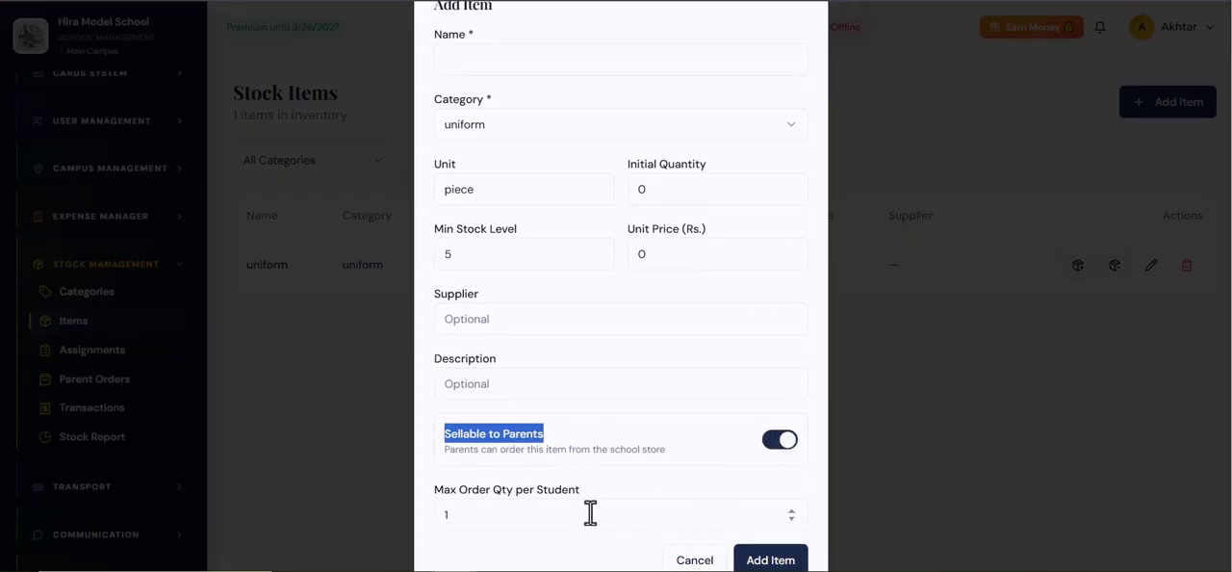
{"action": "left_click", "coordinate": [450, 475]}
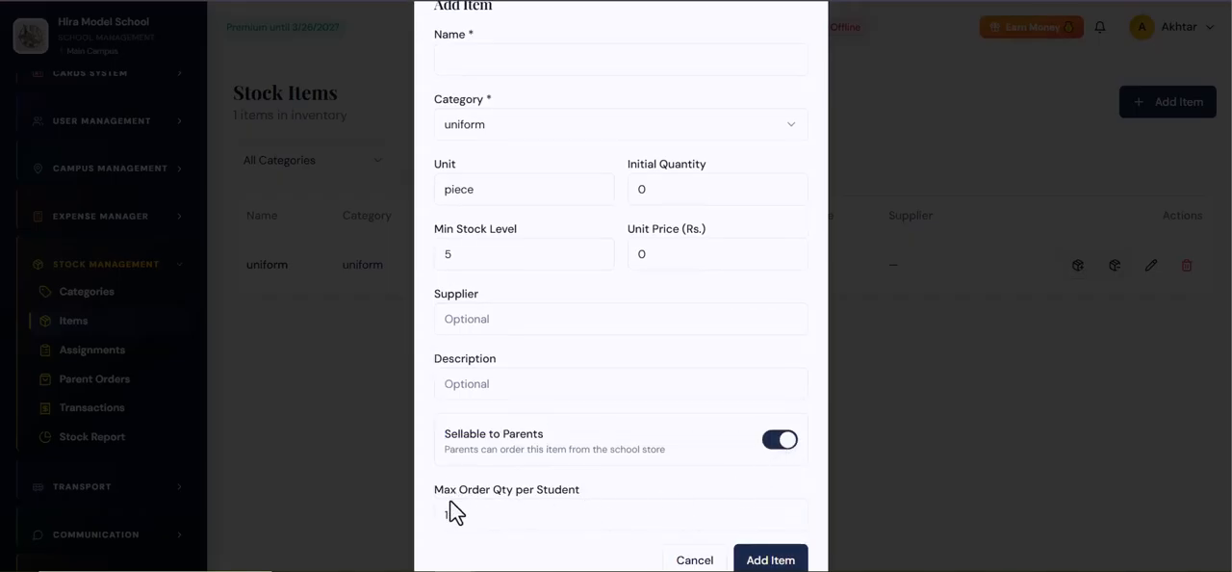
Step: Review the new item's maximum order quantity per student
{"action": "left_click_drag", "start_coordinate": [452, 515], "coordinate": [431, 518]}
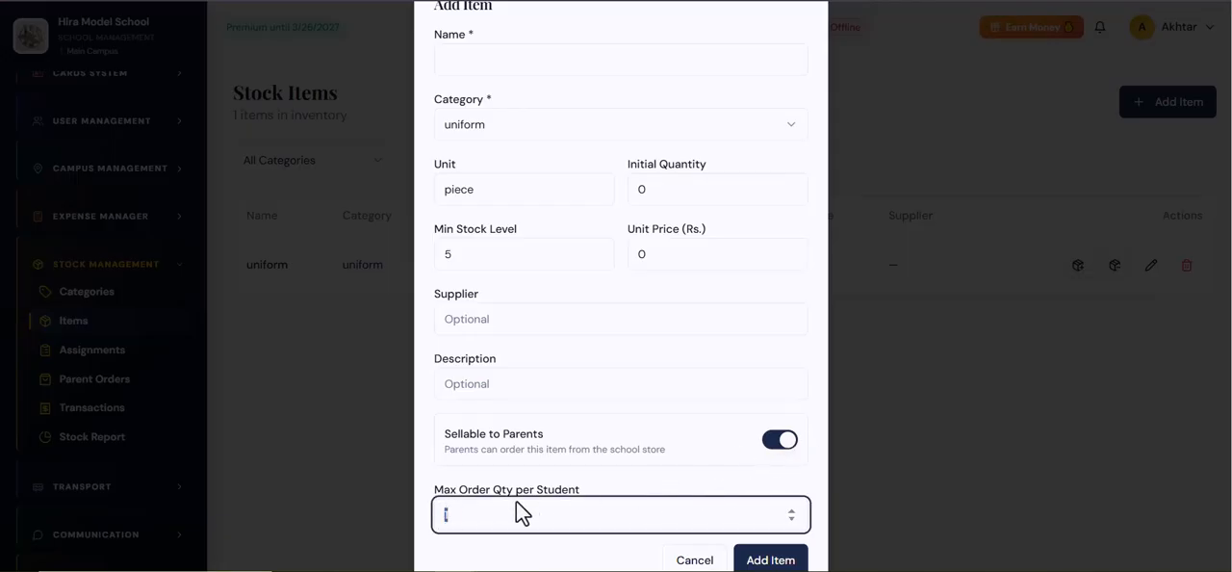
{"action": "left_click", "coordinate": [606, 484]}
{"action": "left_click_drag", "start_coordinate": [468, 517], "coordinate": [434, 521]}
{"action": "left_click", "coordinate": [439, 473]}
{"action": "left_click", "coordinate": [450, 489]}
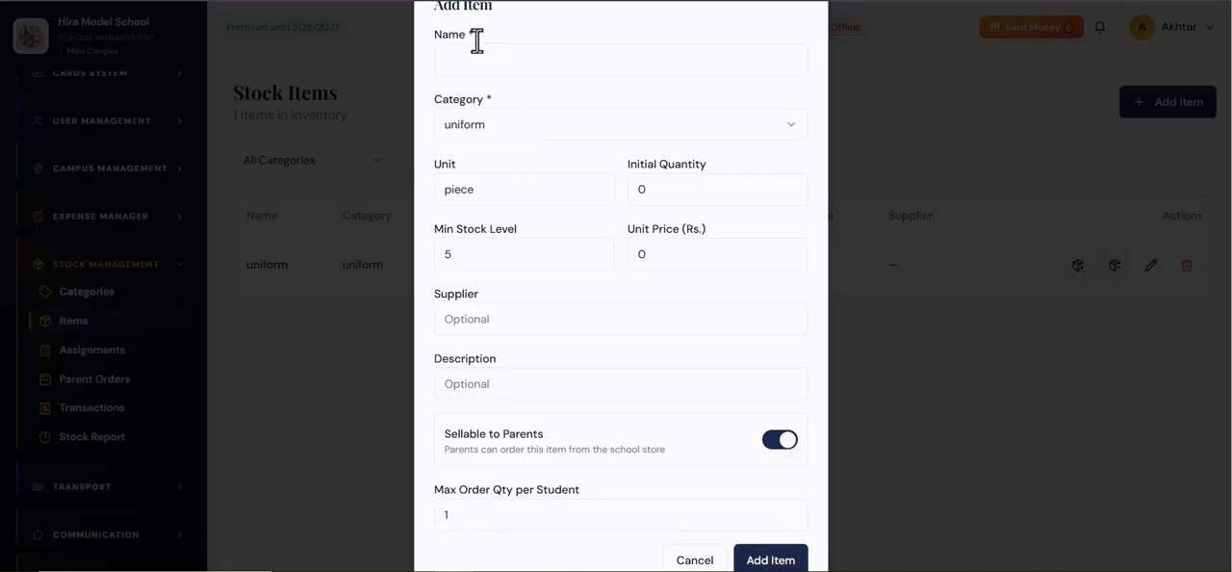
Step: Try maximum order quantities of 2 and 1 per student, and discard the new item
{"action": "left_click", "coordinate": [442, 518]}
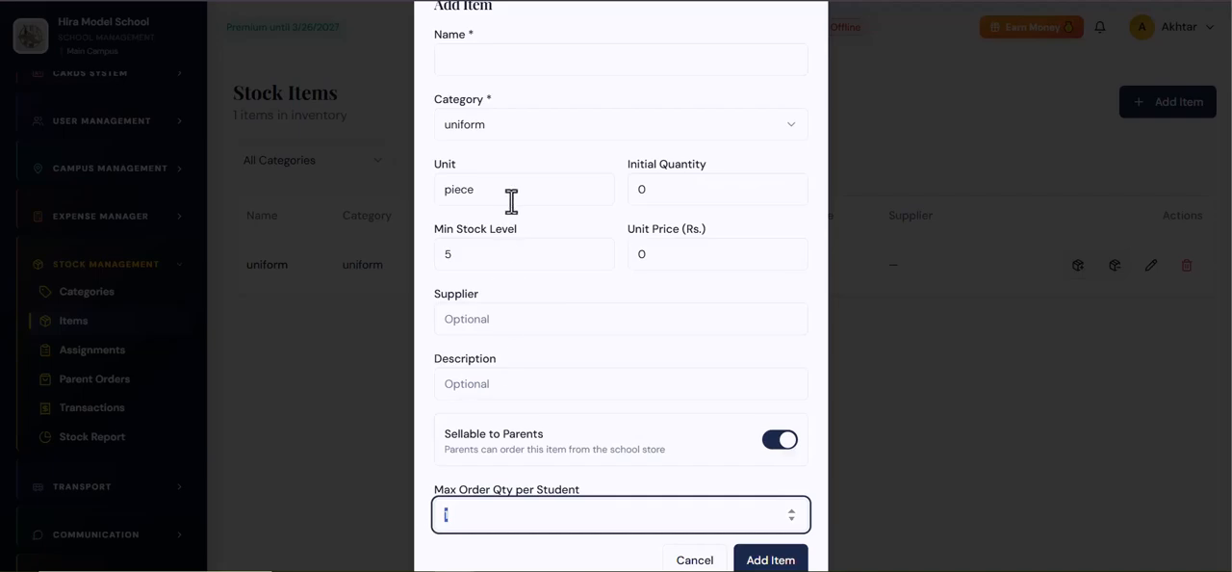
{"action": "left_click", "coordinate": [459, 517]}
{"action": "type", "text": "2"}
{"action": "left_click", "coordinate": [500, 477]}
{"action": "left_click", "coordinate": [431, 519]}
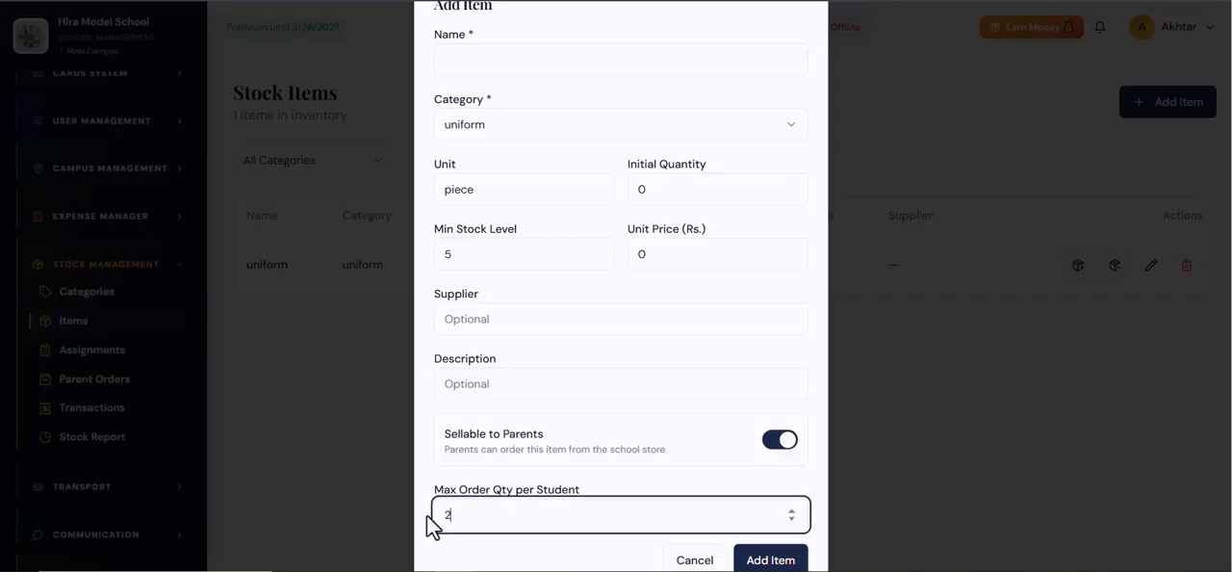
{"action": "left_click", "coordinate": [446, 480]}
{"action": "left_click_drag", "start_coordinate": [459, 517], "coordinate": [430, 519]}
{"action": "type", "text": "1"}
{"action": "left_click", "coordinate": [473, 492]}
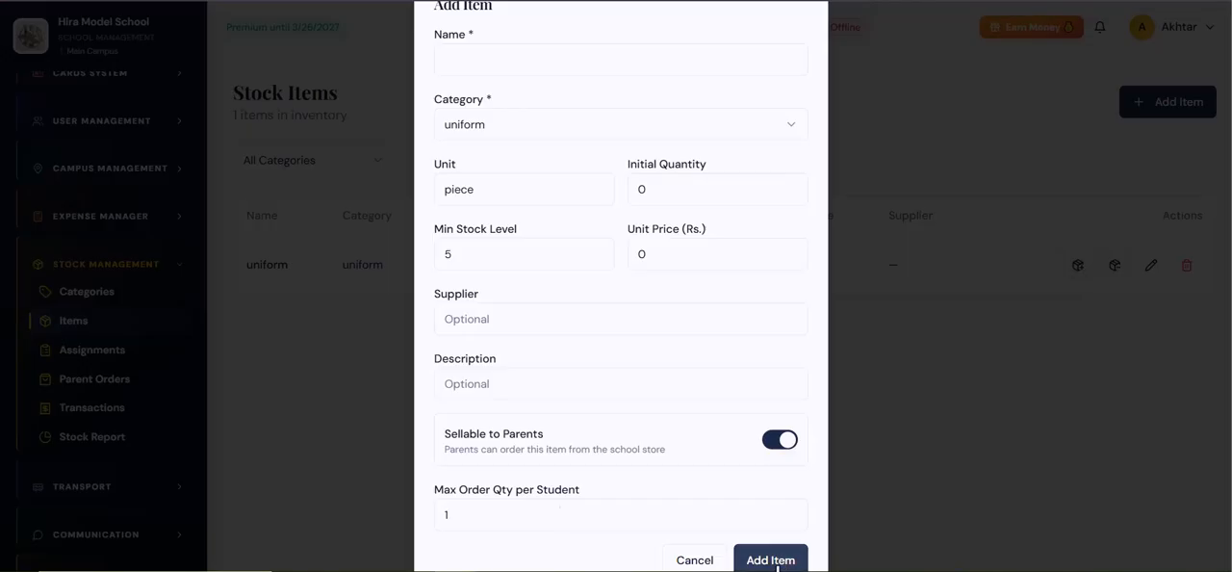
{"action": "left_click", "coordinate": [695, 560]}
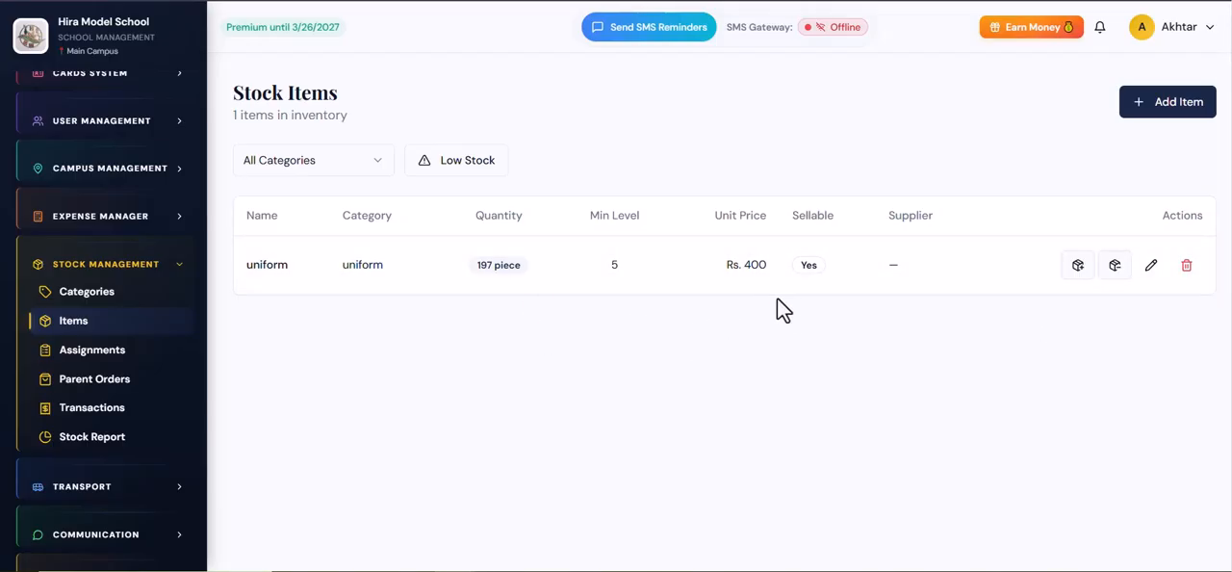
Step: Filter the stock items to low stock only and return to the full list
{"action": "left_click_drag", "start_coordinate": [269, 270], "coordinate": [298, 278]}
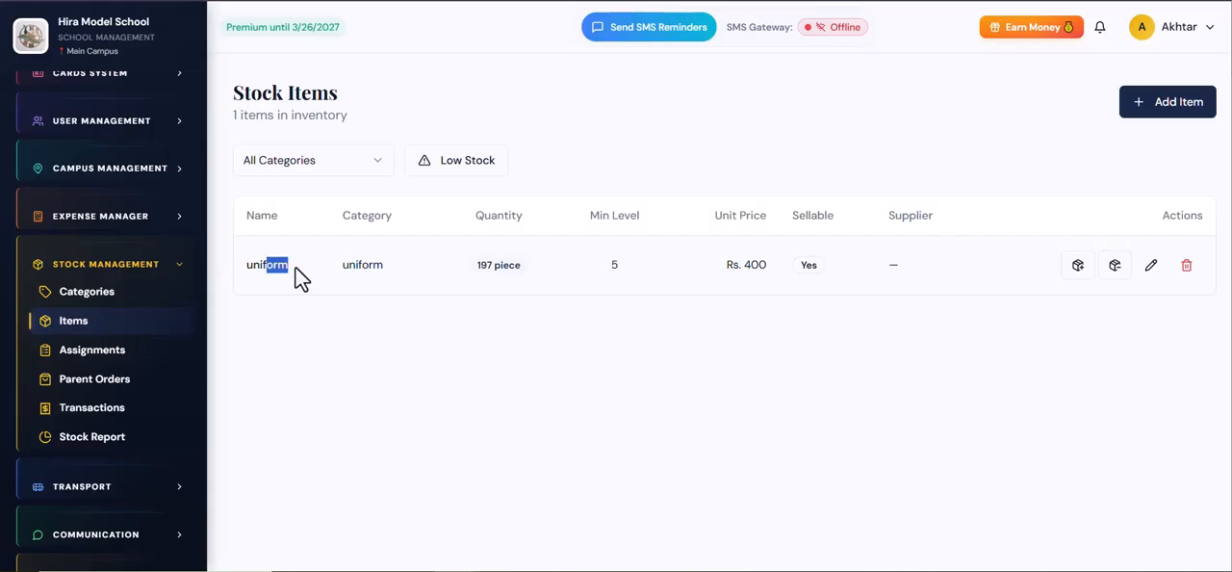
{"action": "left_click", "coordinate": [995, 347]}
{"action": "left_click", "coordinate": [472, 166]}
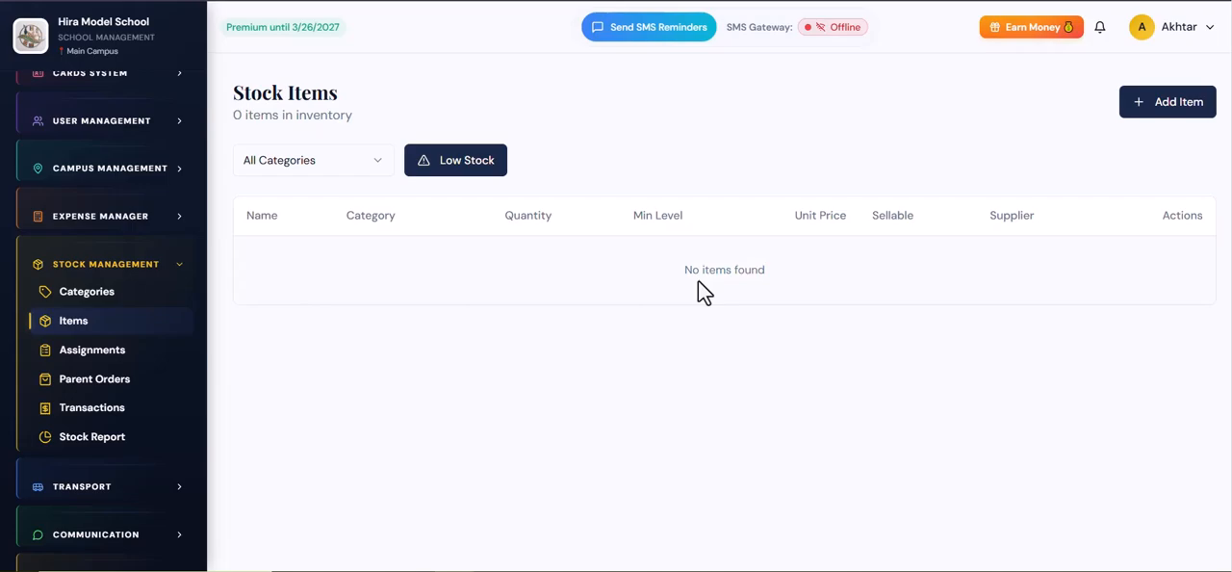
{"action": "left_click", "coordinate": [432, 169]}
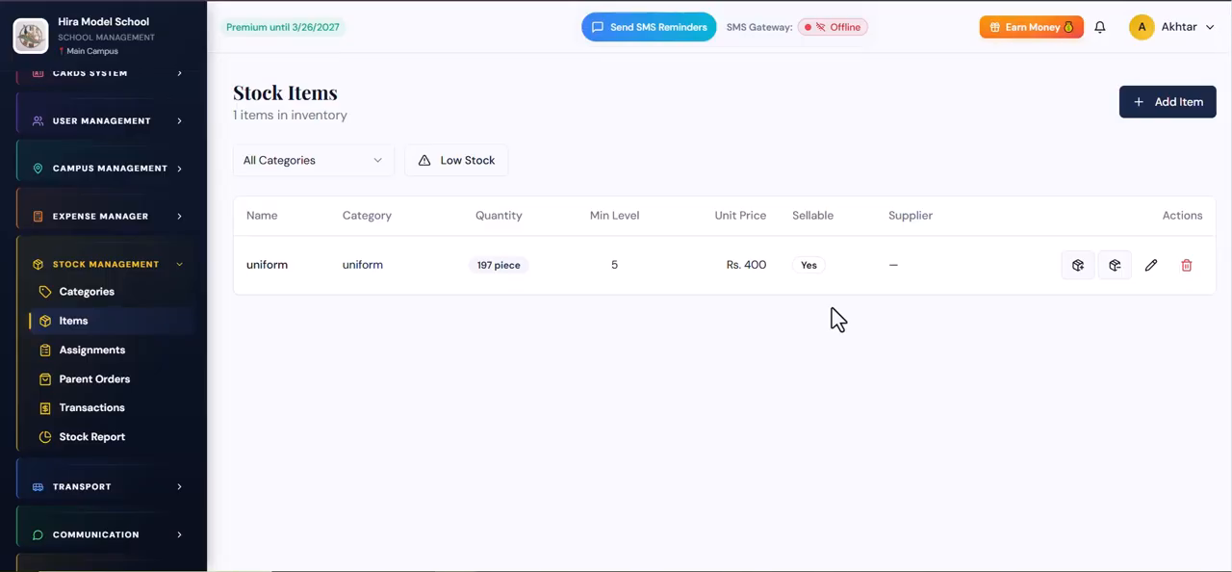
Step: Examine the unit price, minimum level and quantity of the uniform item
{"action": "left_click_drag", "start_coordinate": [745, 266], "coordinate": [771, 265]}
{"action": "left_click", "coordinate": [794, 349]}
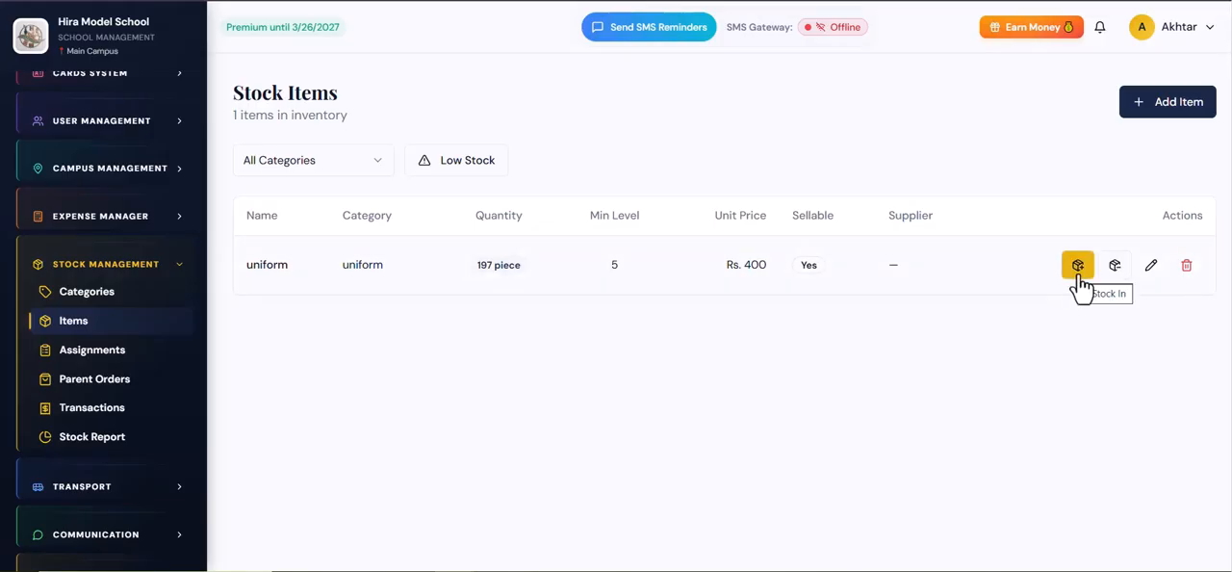
{"action": "double_click", "coordinate": [621, 289]}
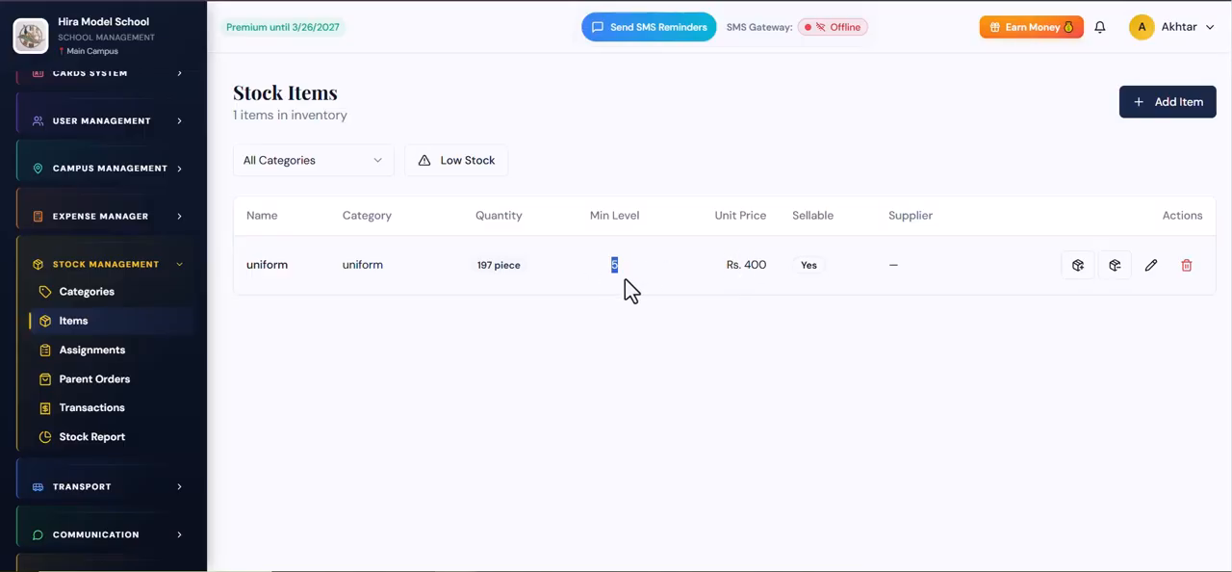
{"action": "left_click_drag", "start_coordinate": [477, 267], "coordinate": [497, 278]}
{"action": "left_click", "coordinate": [507, 296]}
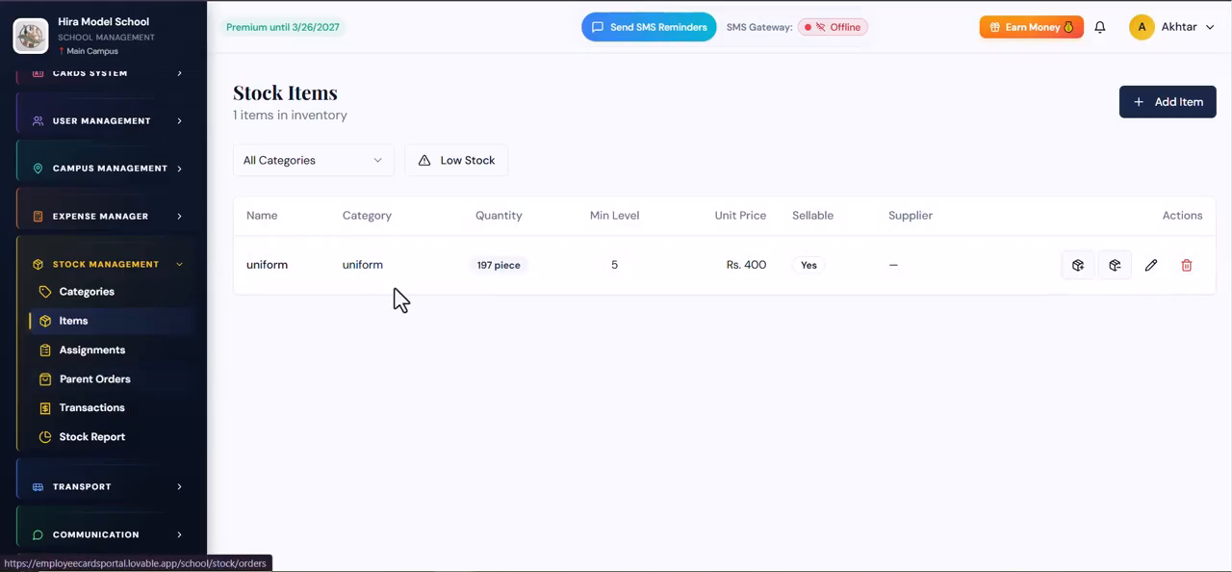
{"action": "mouse_move", "coordinate": [476, 268]}
{"action": "left_mouse_down"}
{"action": "mouse_move", "coordinate": [517, 266]}
{"action": "mouse_move", "coordinate": [470, 281]}
{"action": "left_mouse_up"}
{"action": "left_click", "coordinate": [609, 321]}
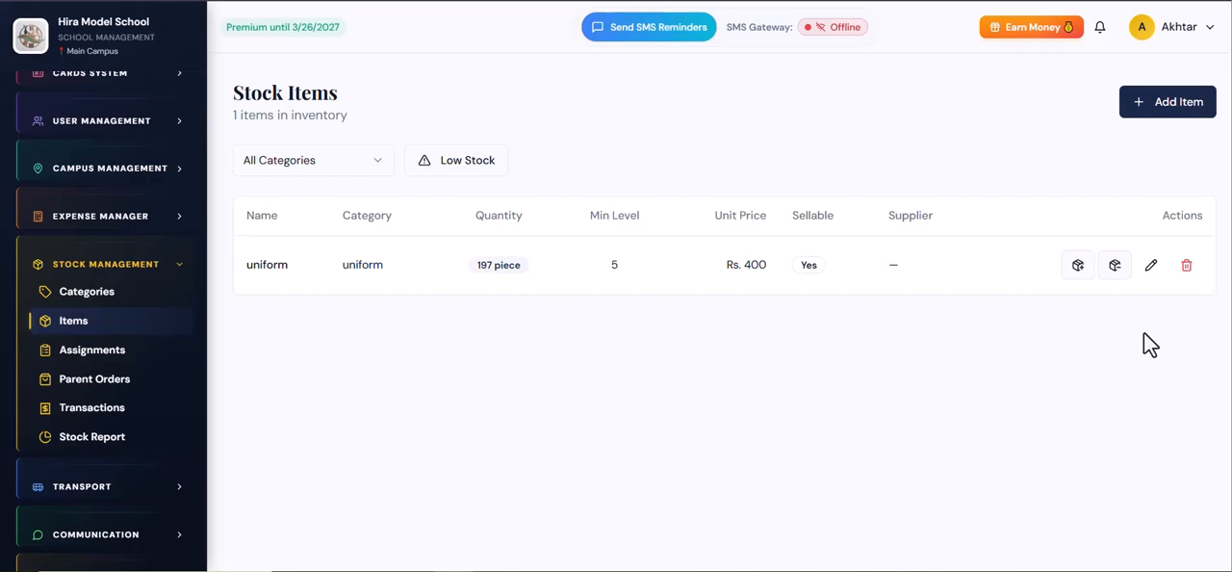
Step: Review the stock-out and stock-in forms of the uniform item, including the total cost field, and cancel both
{"action": "left_click", "coordinate": [1119, 270]}
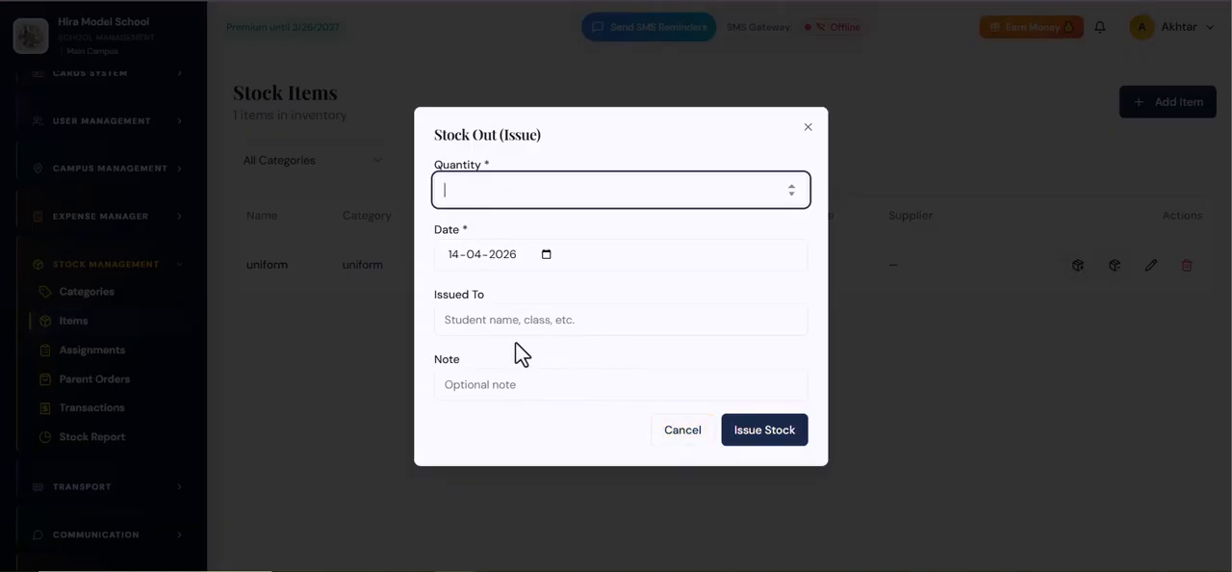
{"action": "left_click", "coordinate": [695, 445]}
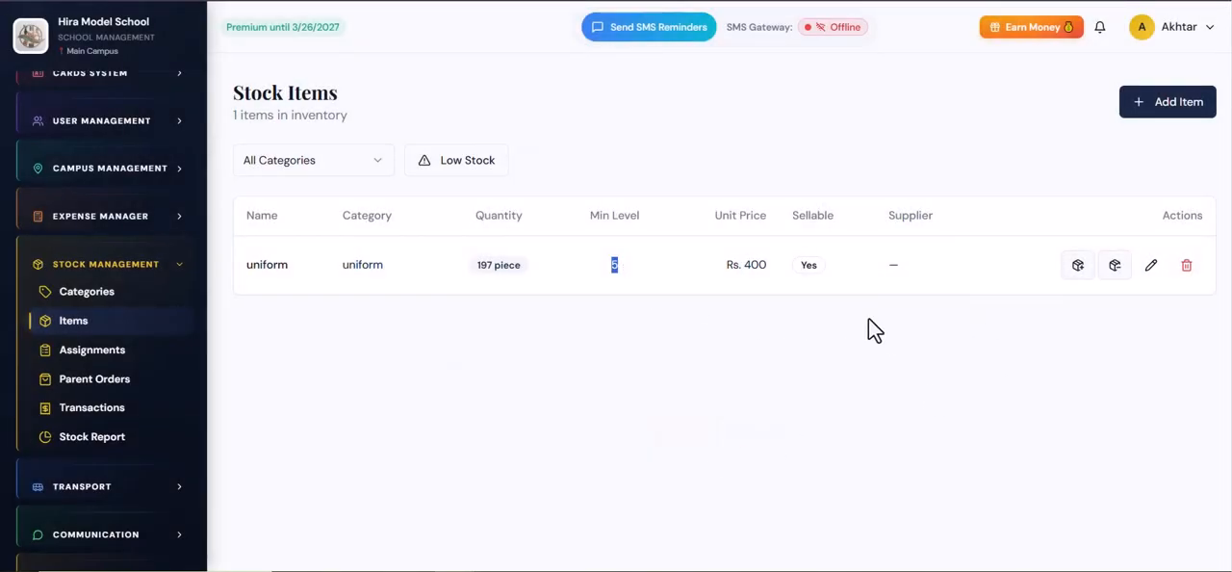
{"action": "left_click", "coordinate": [1079, 265]}
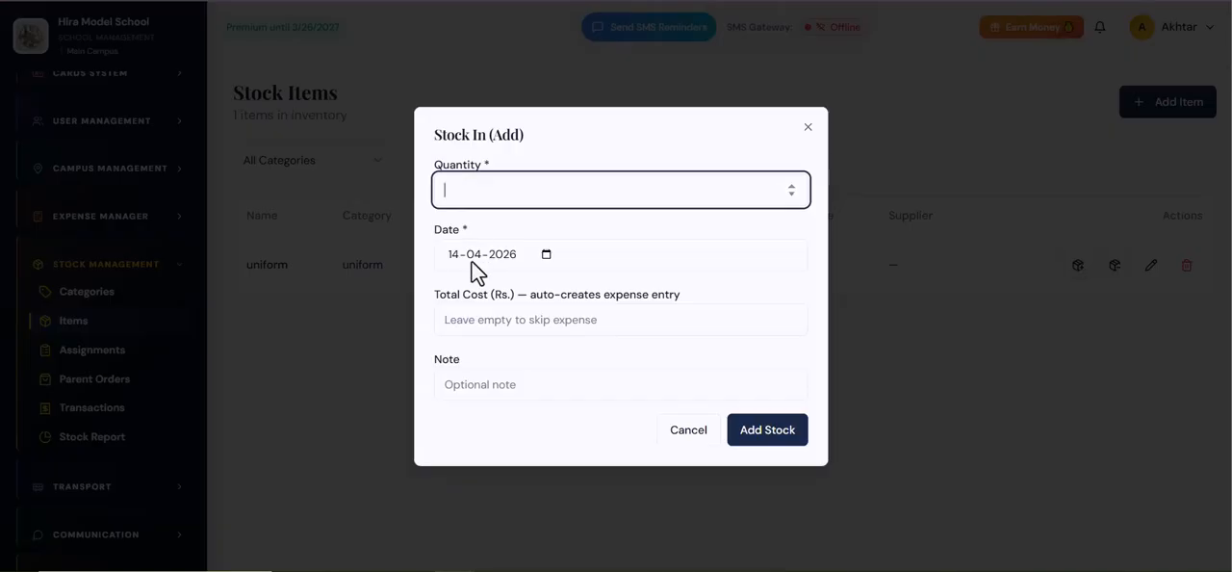
{"action": "left_click", "coordinate": [467, 320]}
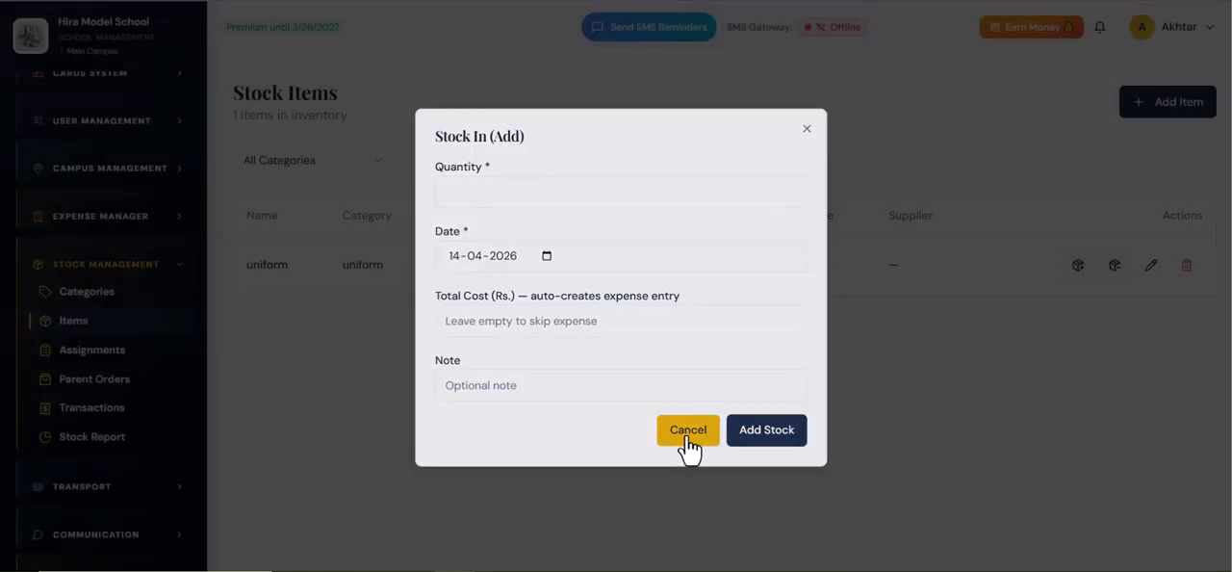
{"action": "left_click", "coordinate": [685, 433]}
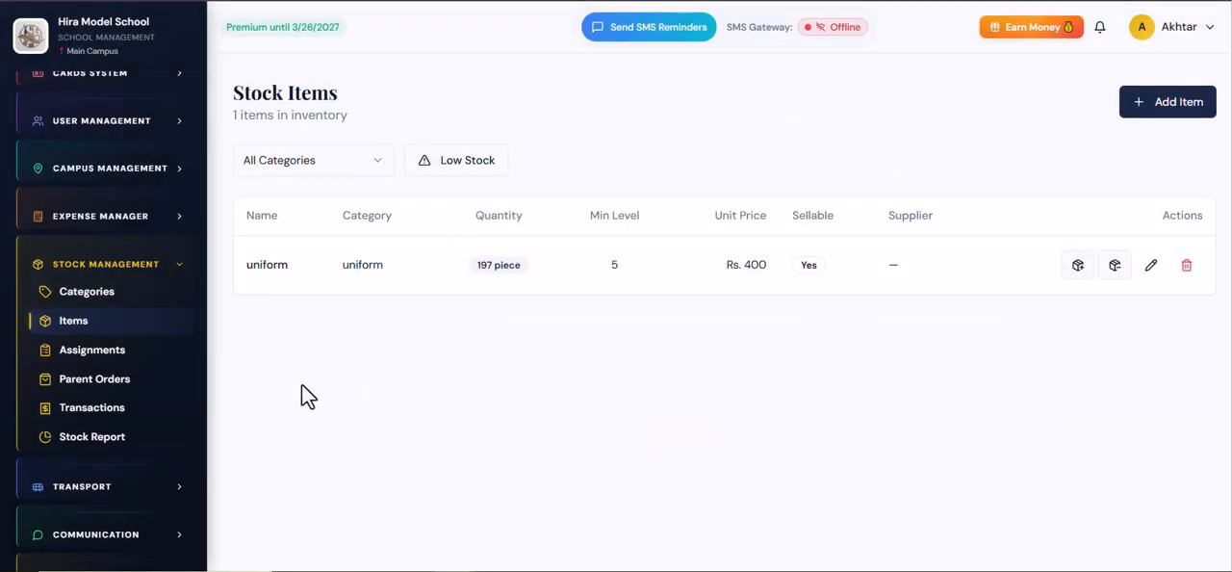
Step: In the stock assignments, try assigning the uniform to the first listed student of class 1st, and discard the assignment
{"action": "left_click", "coordinate": [123, 369]}
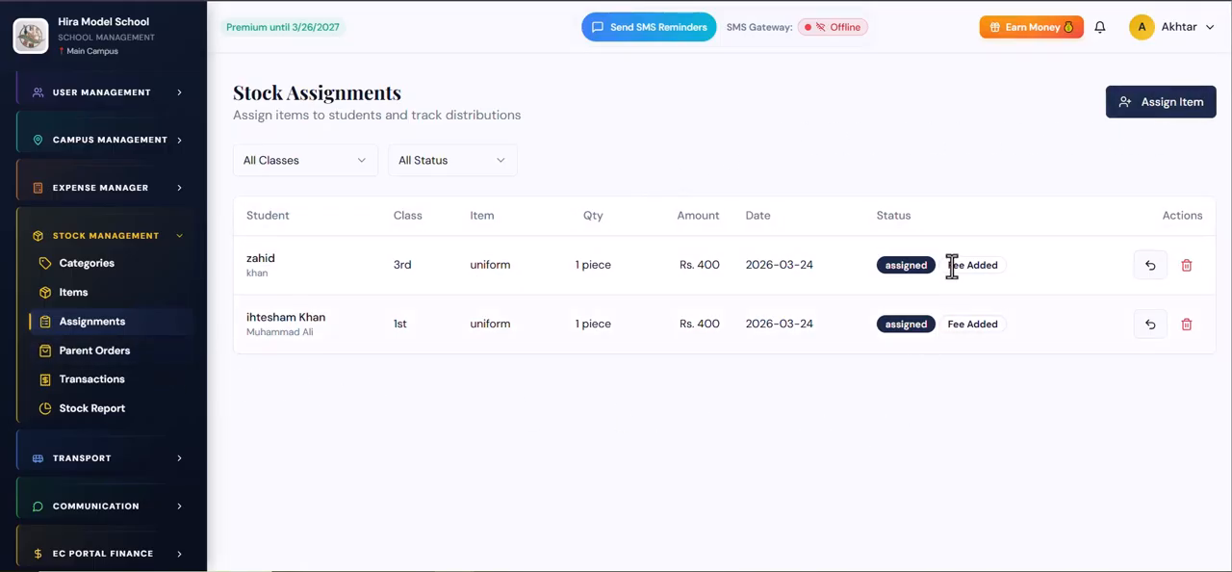
{"action": "left_click", "coordinate": [1188, 116]}
{"action": "left_click", "coordinate": [520, 209]}
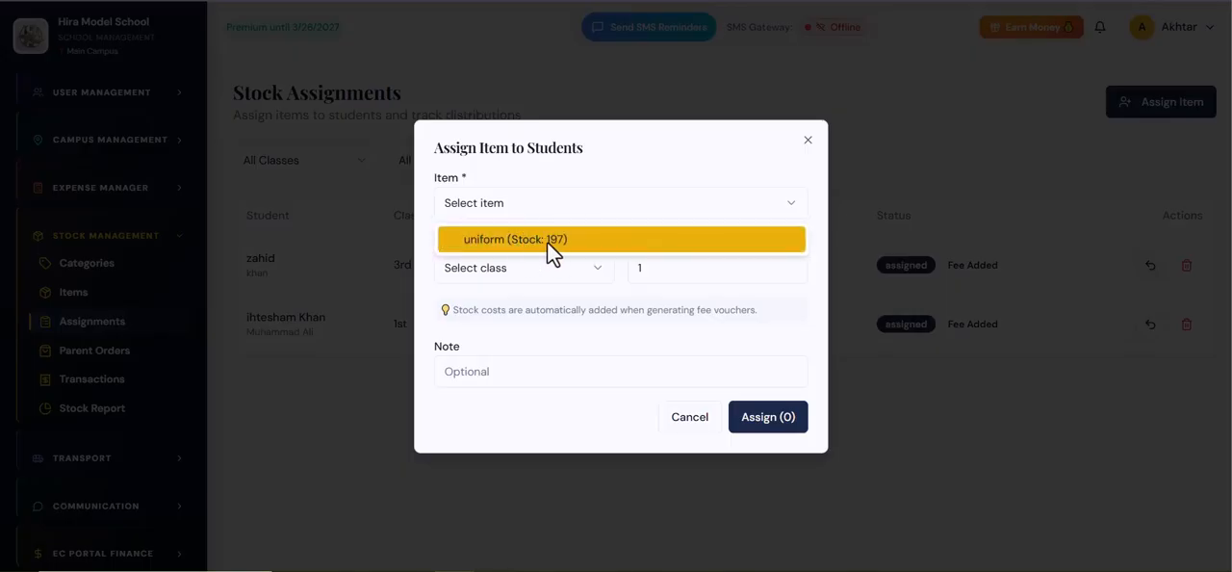
{"action": "left_click", "coordinate": [547, 241]}
{"action": "left_click", "coordinate": [530, 278]}
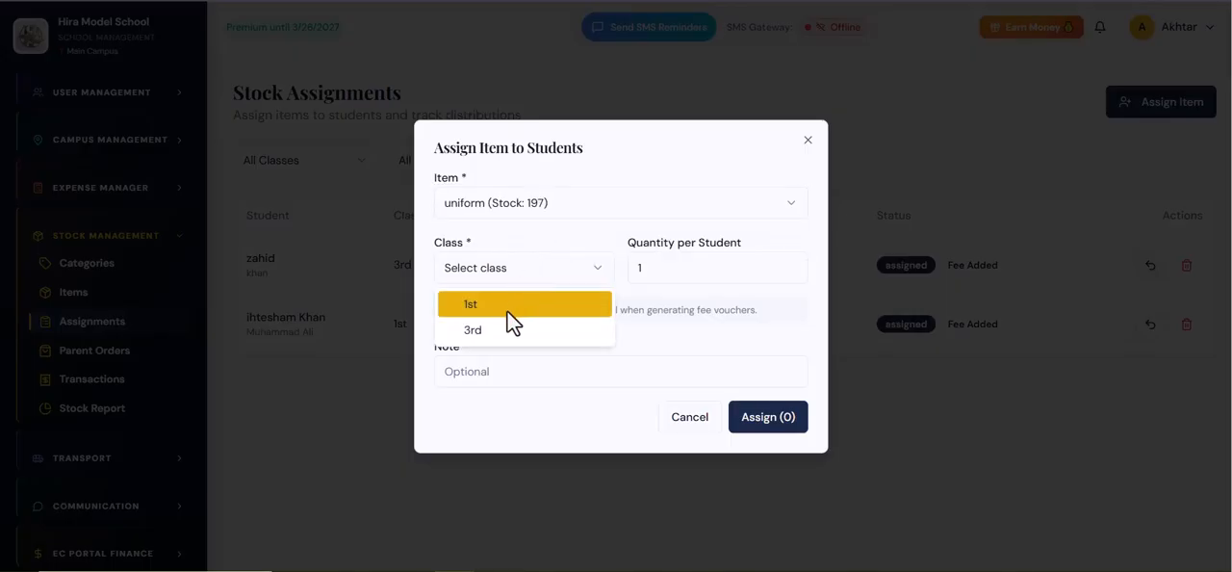
{"action": "left_click", "coordinate": [508, 310]}
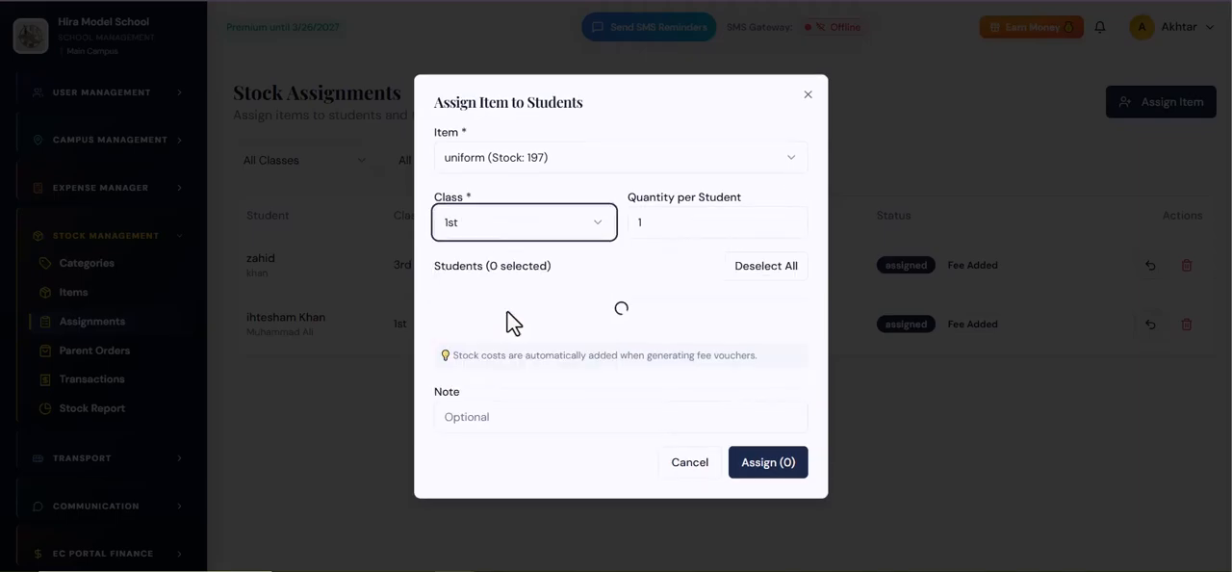
{"action": "left_click", "coordinate": [450, 283]}
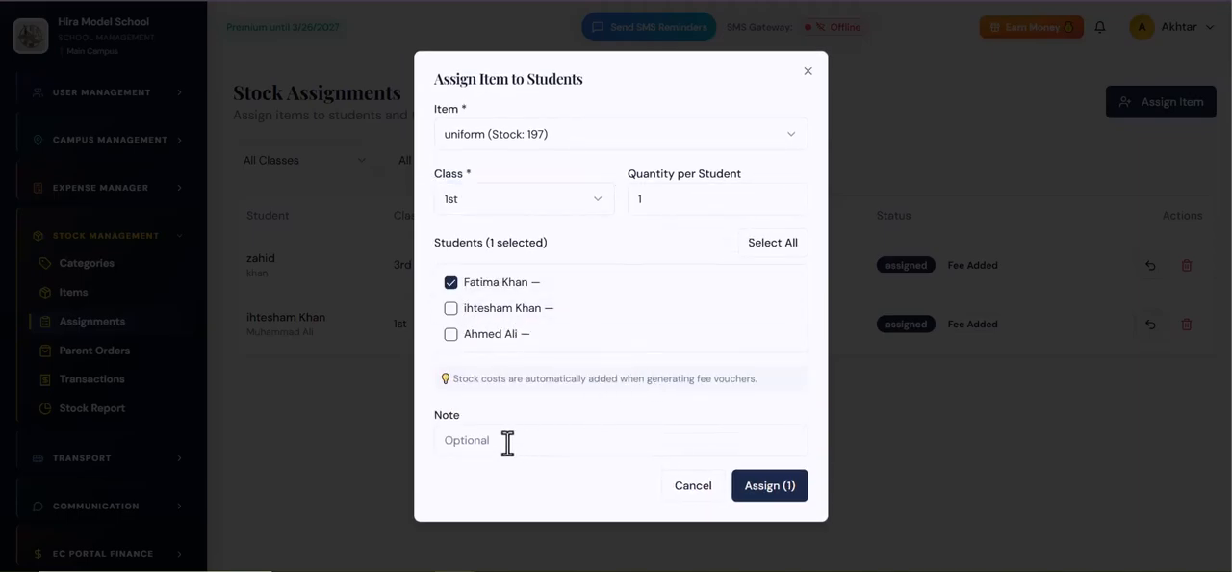
{"action": "left_click", "coordinate": [634, 202]}
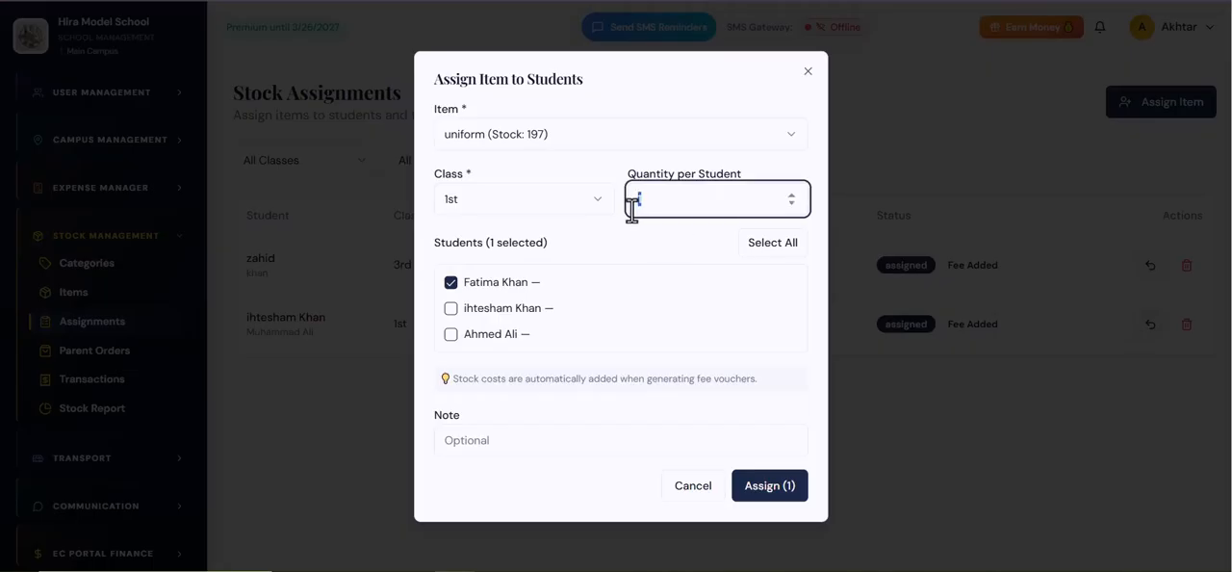
{"action": "left_click", "coordinate": [491, 439]}
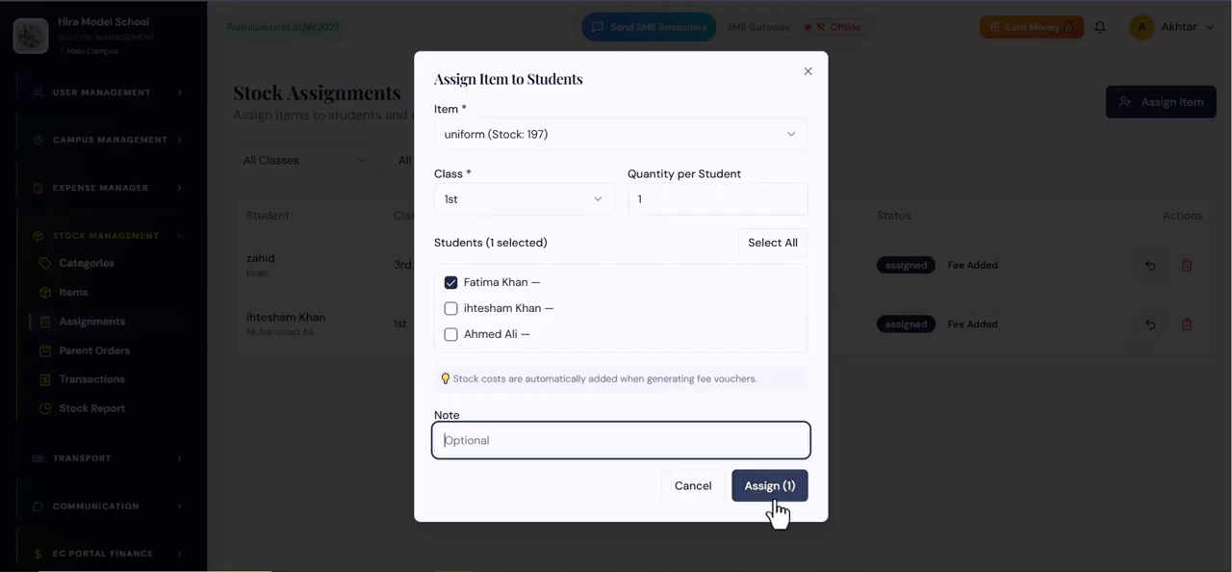
{"action": "left_click", "coordinate": [689, 493]}
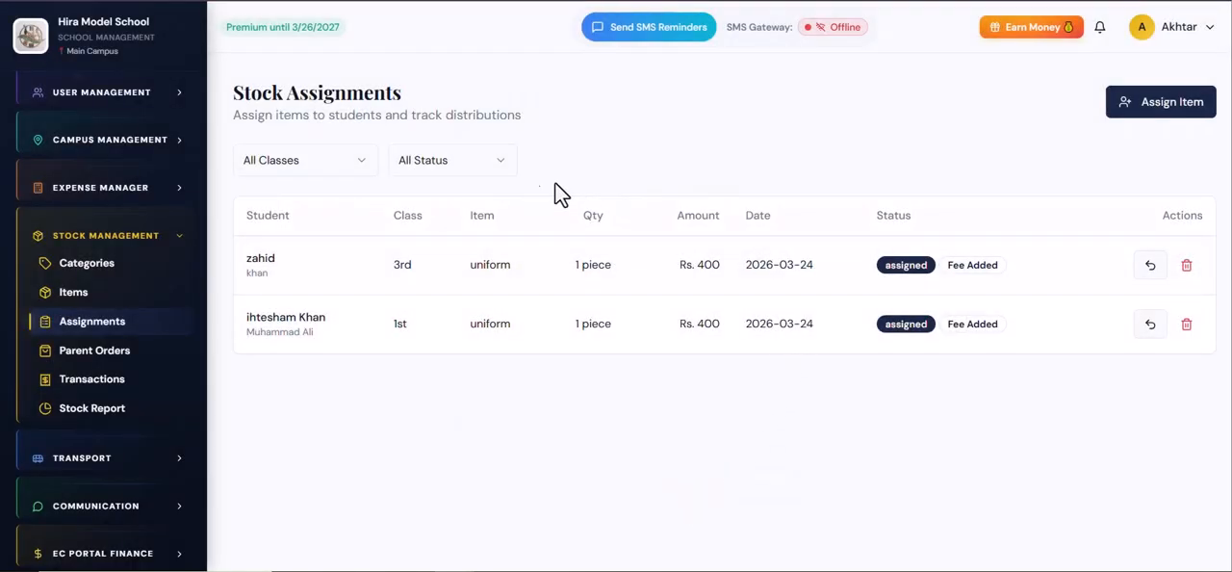
Step: Examine the amount charged for the 3rd class student's uniform in the assignments list
{"action": "triple_click", "coordinate": [695, 269]}
{"action": "left_click", "coordinate": [713, 387]}
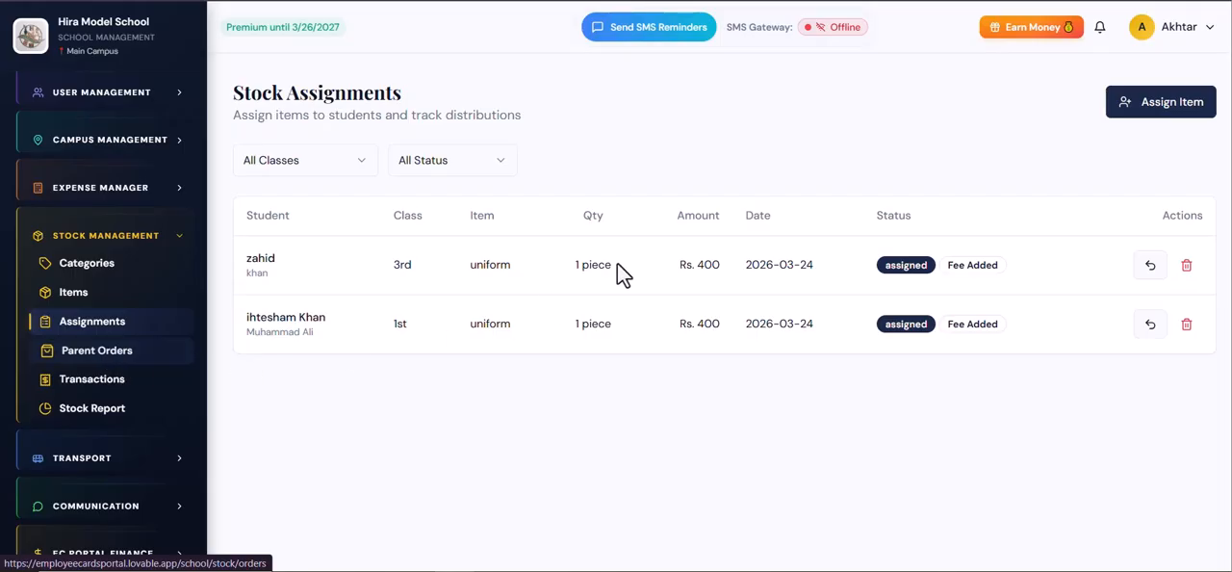
{"action": "double_click", "coordinate": [705, 264]}
{"action": "left_click", "coordinate": [610, 376]}
Step: Check the parent orders list for orders placed from the school store
{"action": "left_click", "coordinate": [93, 358]}
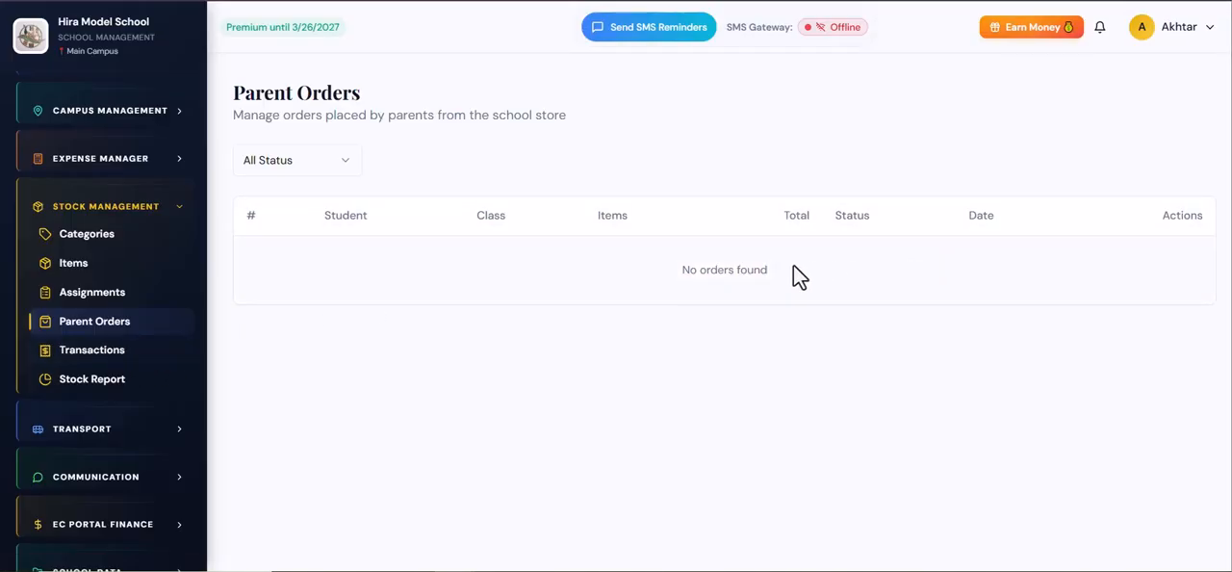
{"action": "left_click_drag", "start_coordinate": [678, 270], "coordinate": [813, 284]}
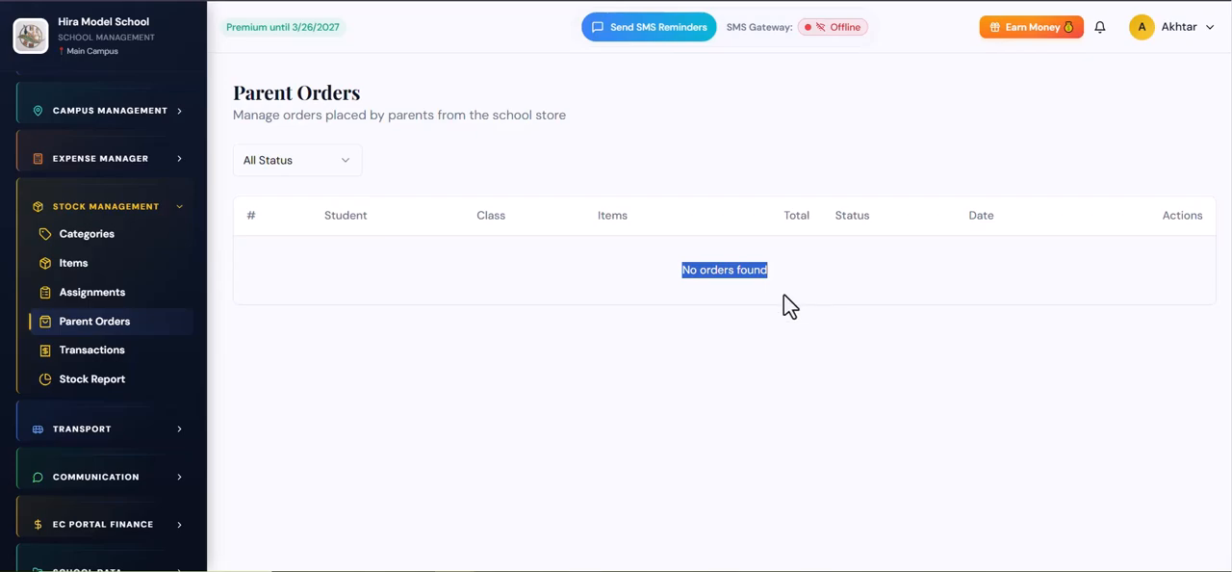
{"action": "left_click", "coordinate": [784, 295]}
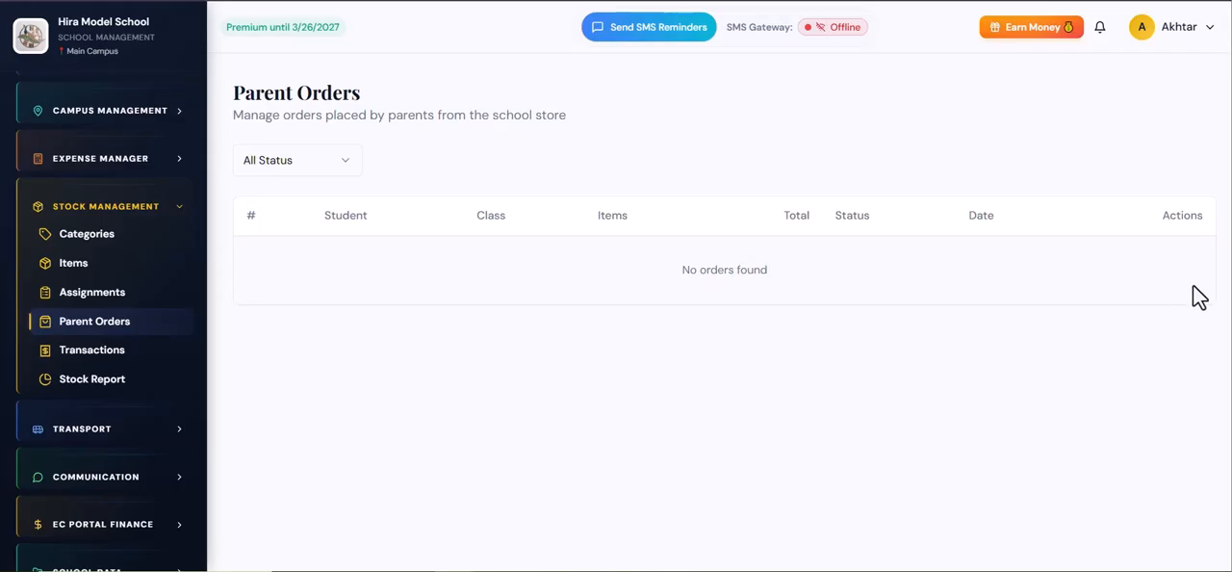
Step: Review the stock transactions, examining the quantities moved in and out and whom they were issued to
{"action": "left_click", "coordinate": [96, 350]}
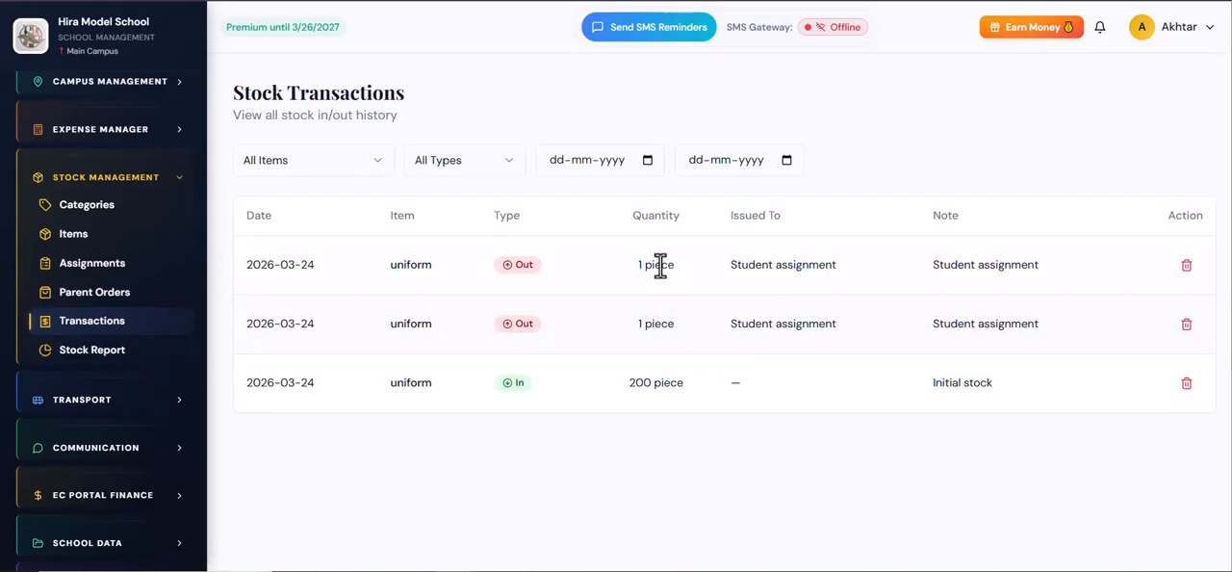
{"action": "left_click_drag", "start_coordinate": [654, 264], "coordinate": [697, 284]}
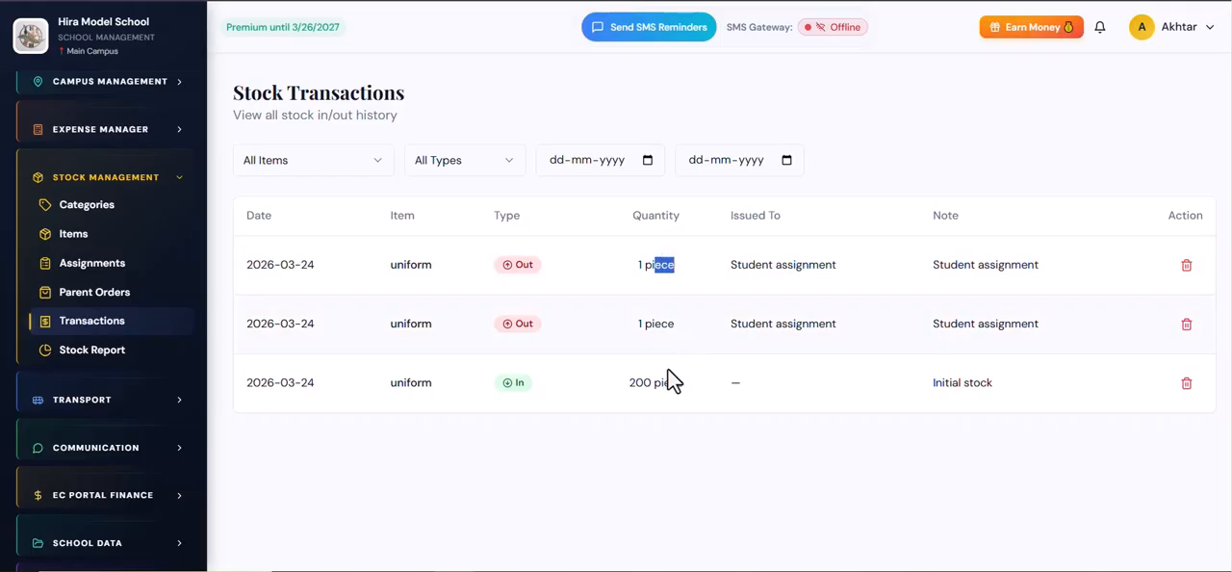
{"action": "left_click_drag", "start_coordinate": [636, 384], "coordinate": [678, 383]}
{"action": "left_click_drag", "start_coordinate": [768, 325], "coordinate": [803, 322]}
{"action": "left_click_drag", "start_coordinate": [819, 266], "coordinate": [762, 265]}
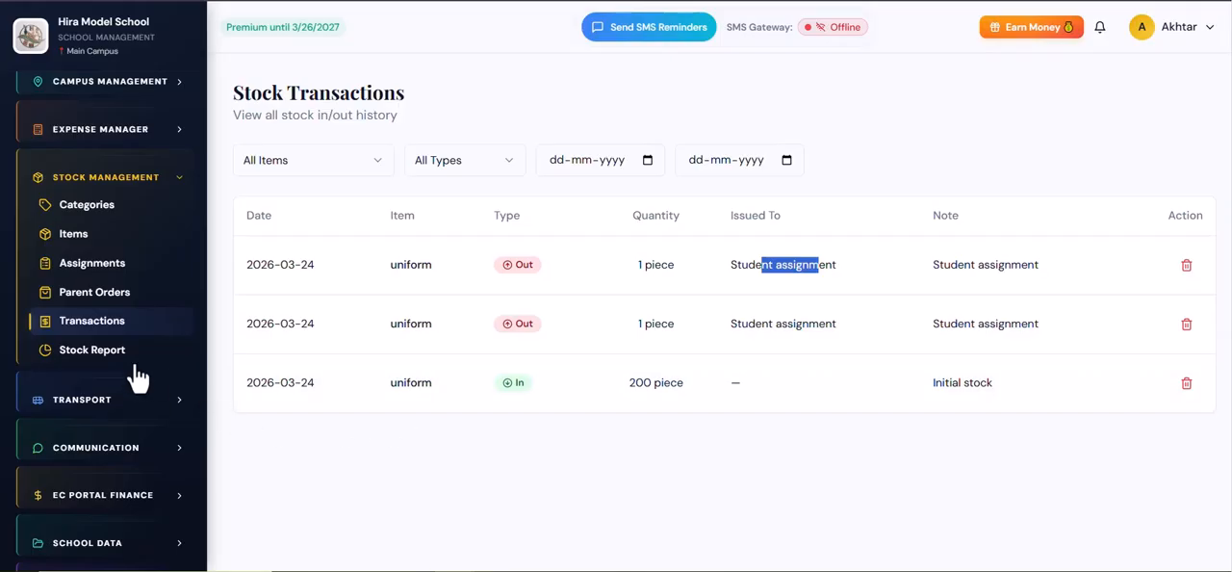
Step: Examine the stock report's category-wise breakdown, checking the uniform category's item and unit counts
{"action": "left_click", "coordinate": [48, 352]}
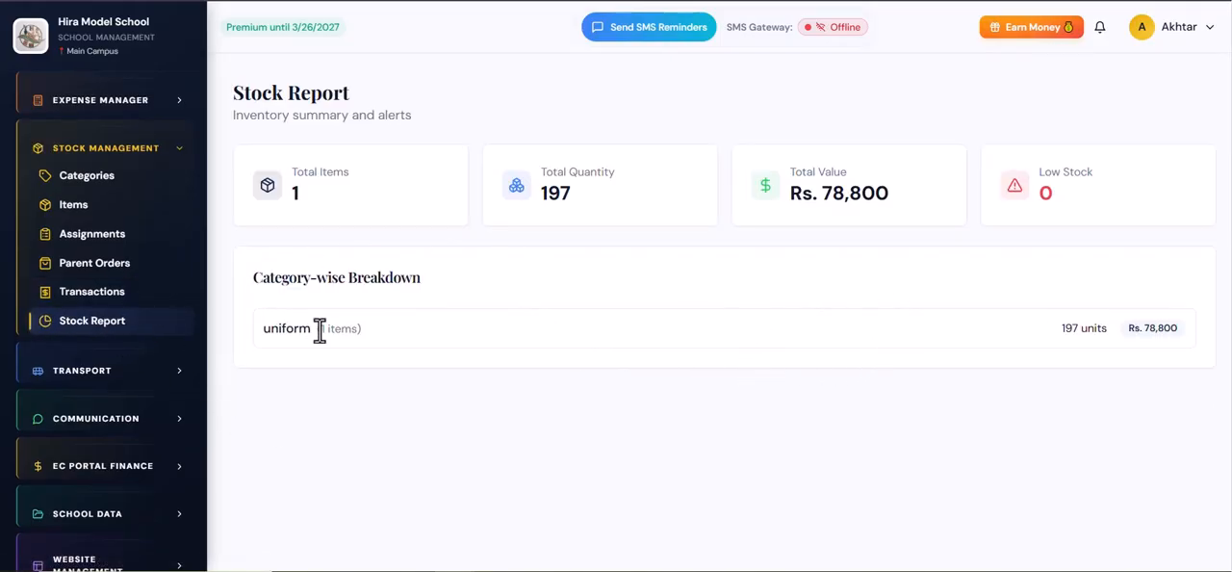
{"action": "left_click_drag", "start_coordinate": [257, 328], "coordinate": [460, 344]}
{"action": "left_click", "coordinate": [721, 337]}
{"action": "left_click_drag", "start_coordinate": [1049, 335], "coordinate": [1102, 337]}
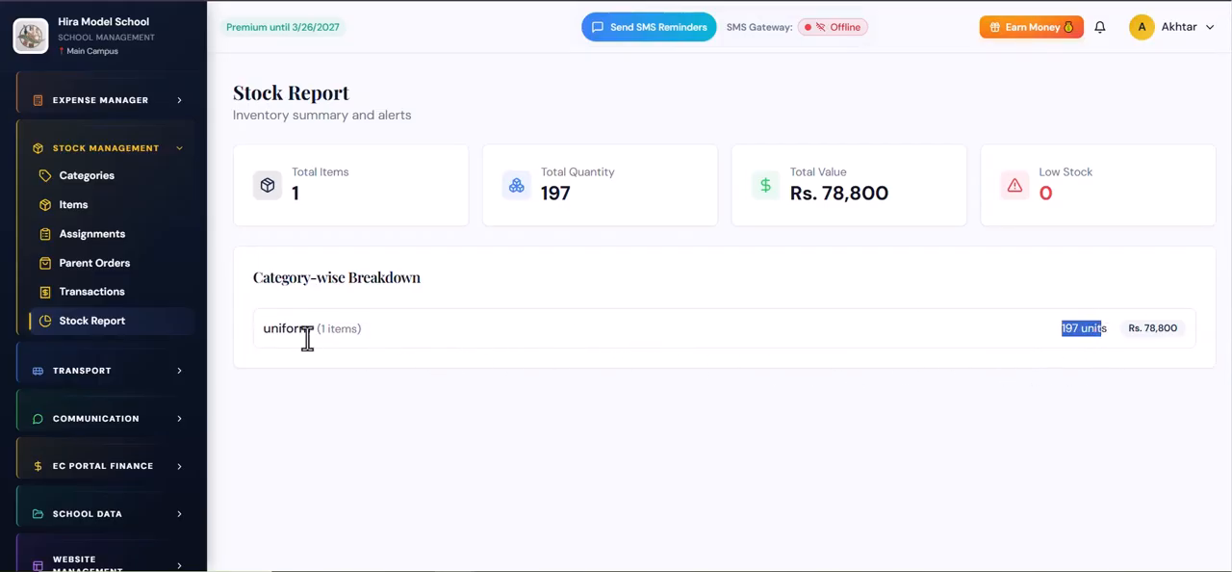